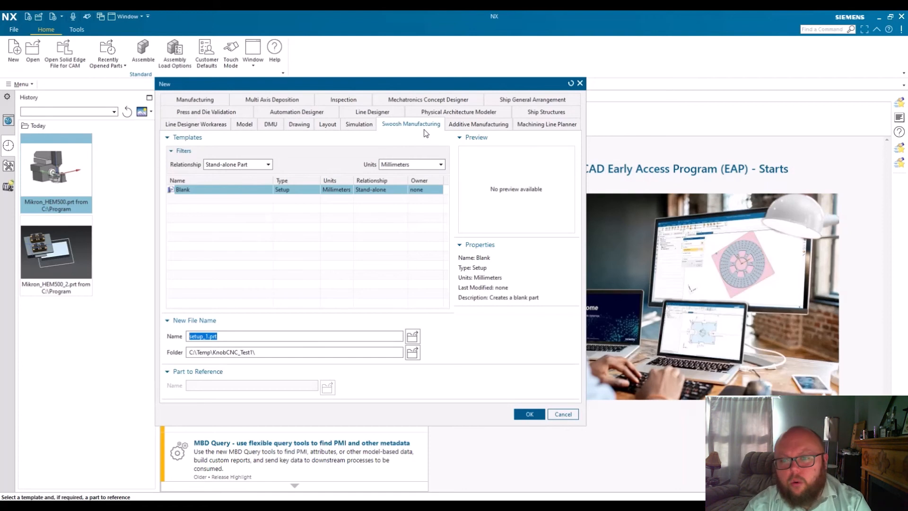
# Step: List every Swoosh Manufacturing template by setting the Relationship and Units filters to All, and leave without creating a file
pyautogui.click(232, 166)
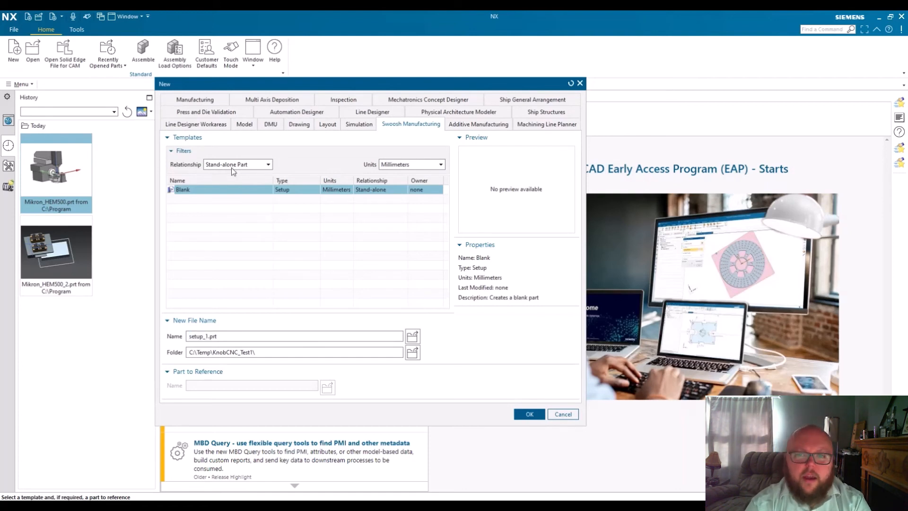
pyautogui.click(226, 187)
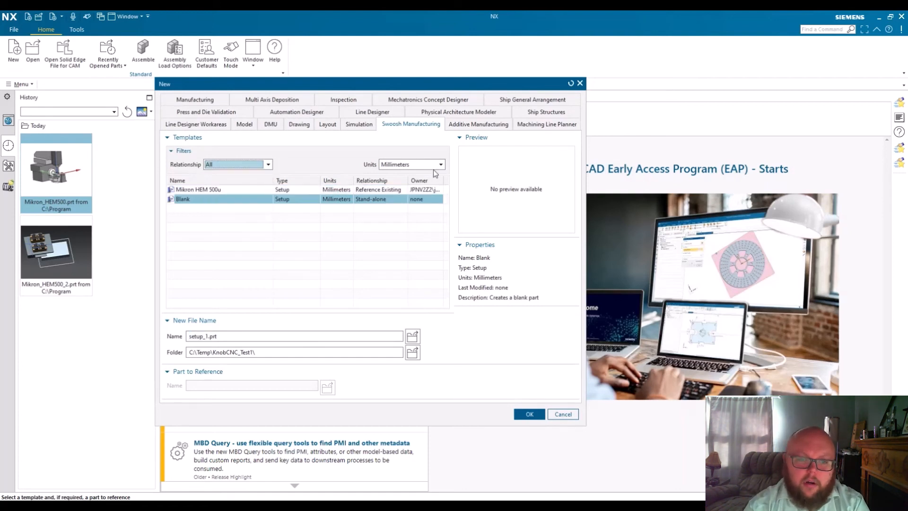
pyautogui.click(425, 165)
pyautogui.click(397, 174)
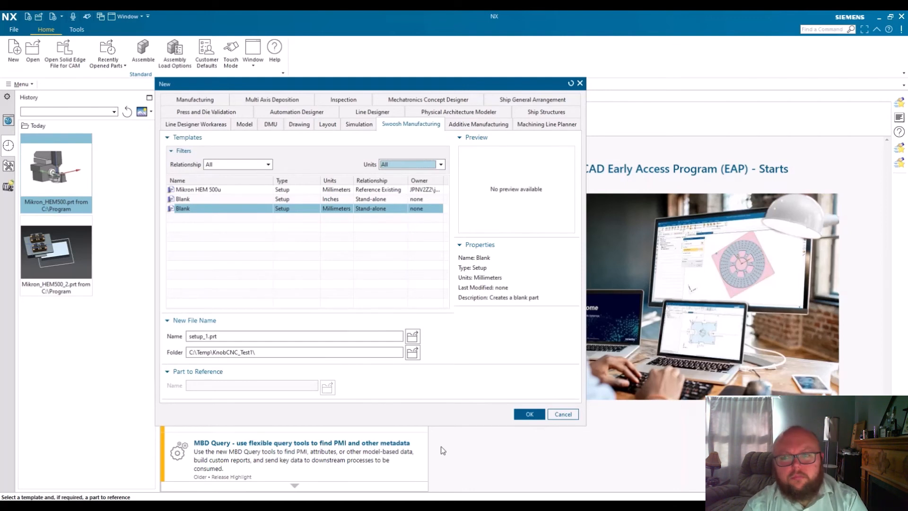
pyautogui.click(563, 414)
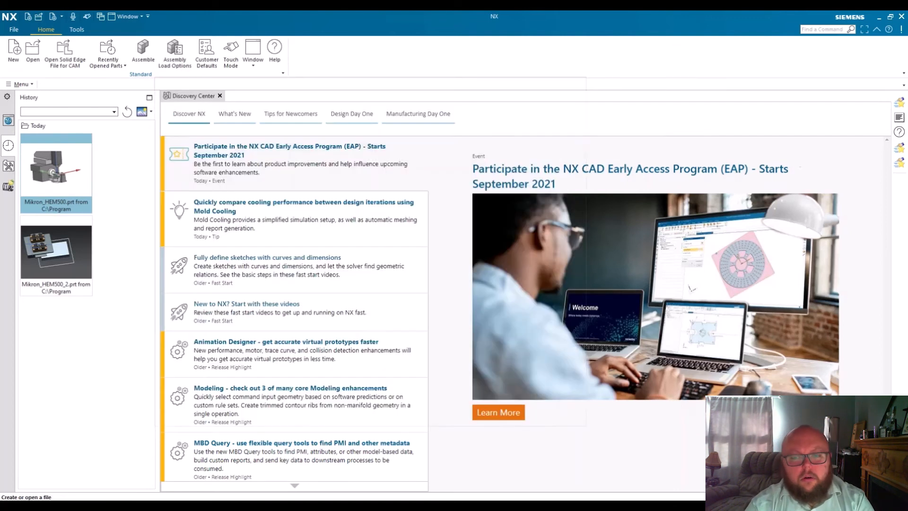
# Step: Switch to File Explorer and open the templates folder inside the NX1980 MACH directory
pyautogui.click(878, 21)
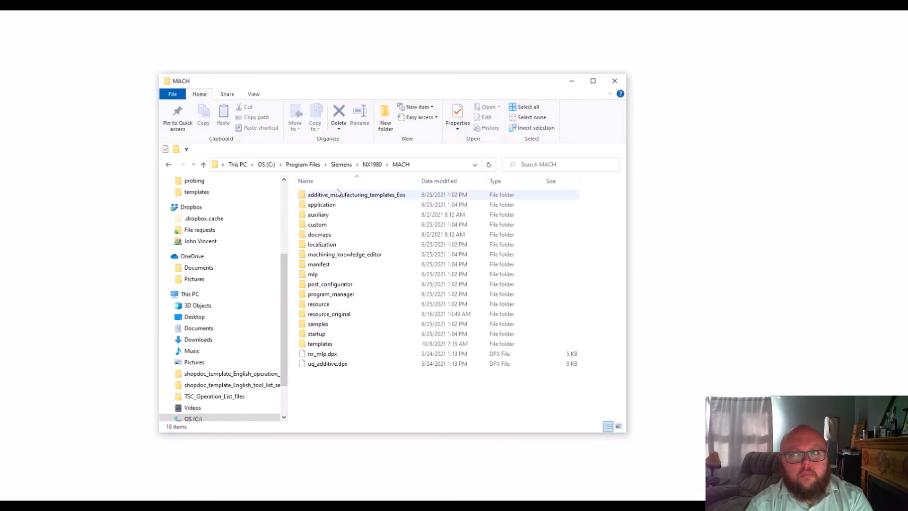
pyautogui.moveTo(342, 87); pyautogui.dragTo(363, 80)
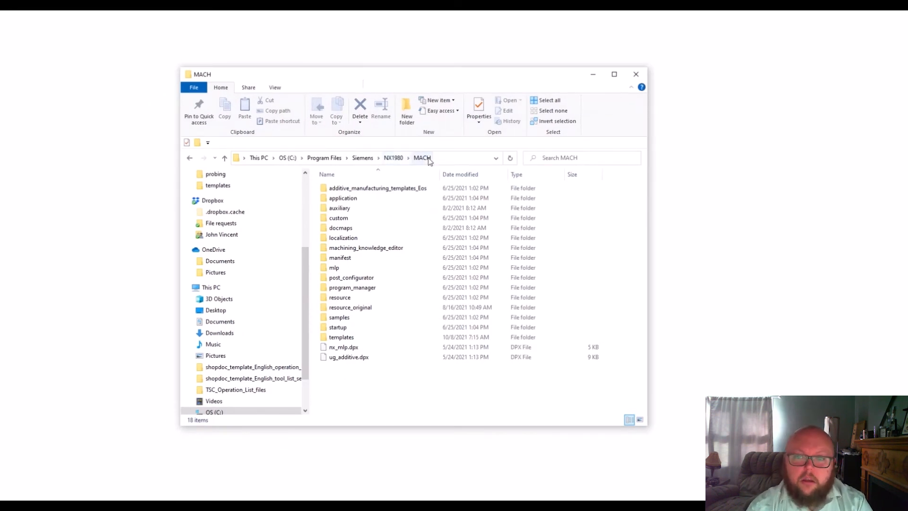
pyautogui.click(344, 339)
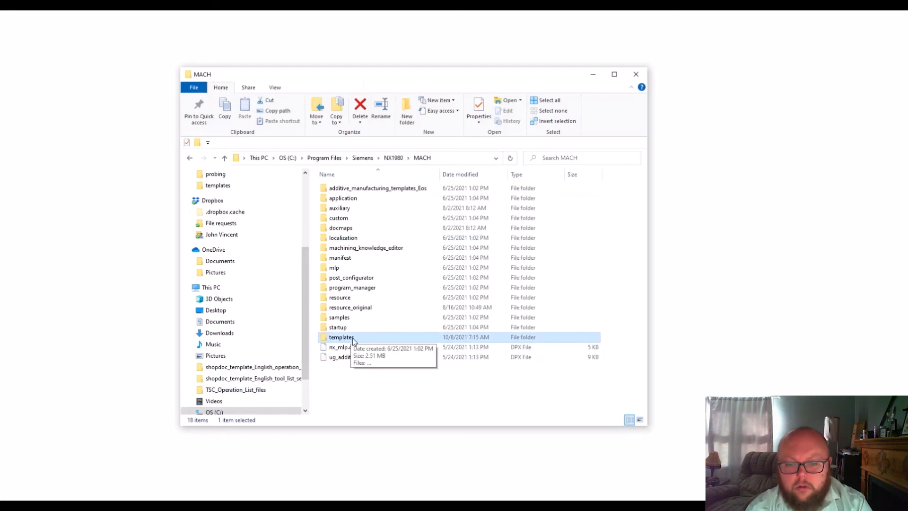
pyautogui.doubleClick(353, 337)
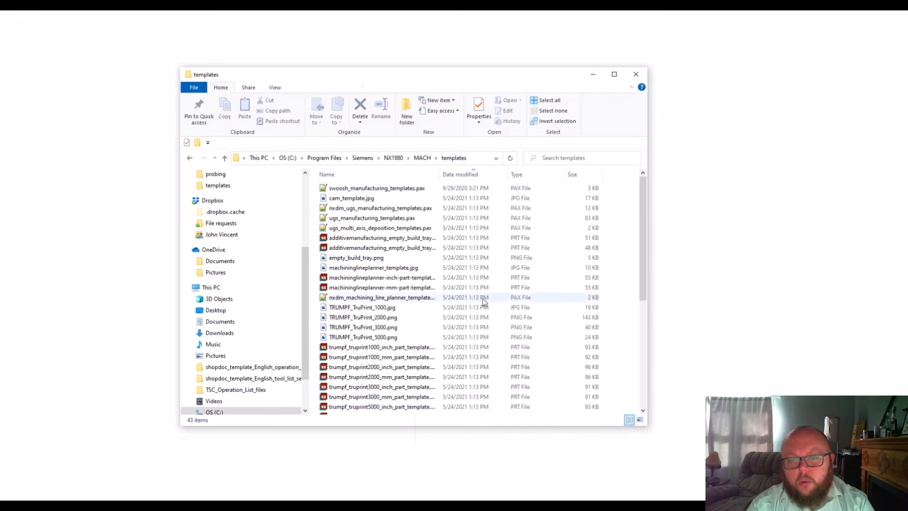
# Step: Widen the file name column to read the full names, and open ugs_manufacturing_templates.pax in Notepad++
pyautogui.moveTo(440, 174); pyautogui.dragTo(489, 170)
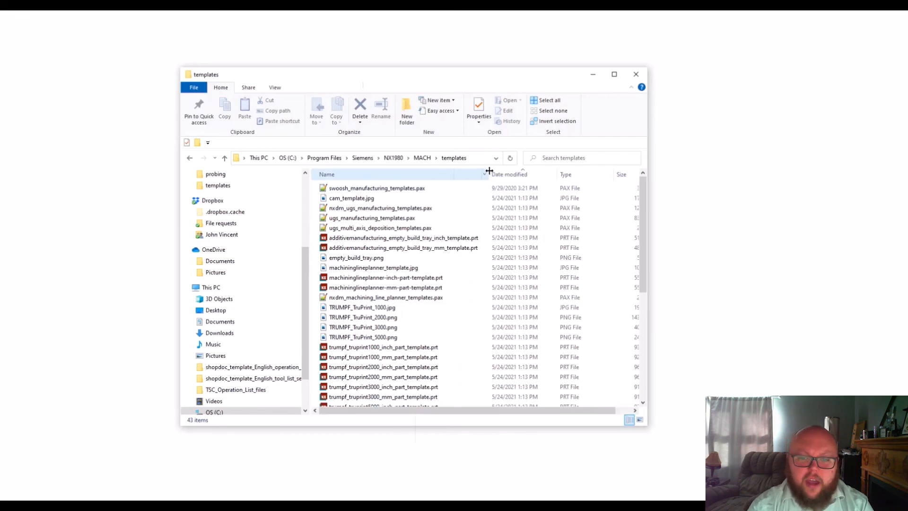
pyautogui.scroll(-3, 430, 345)
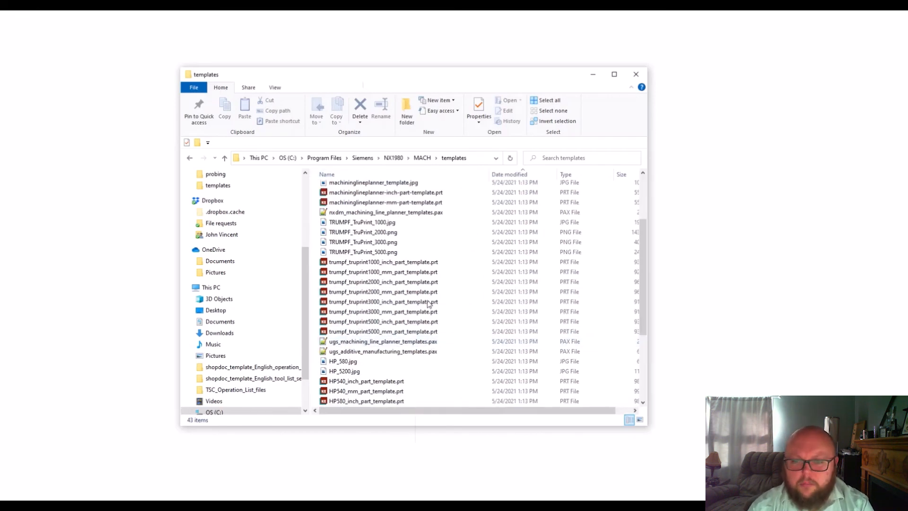
pyautogui.scroll(3, 442, 332)
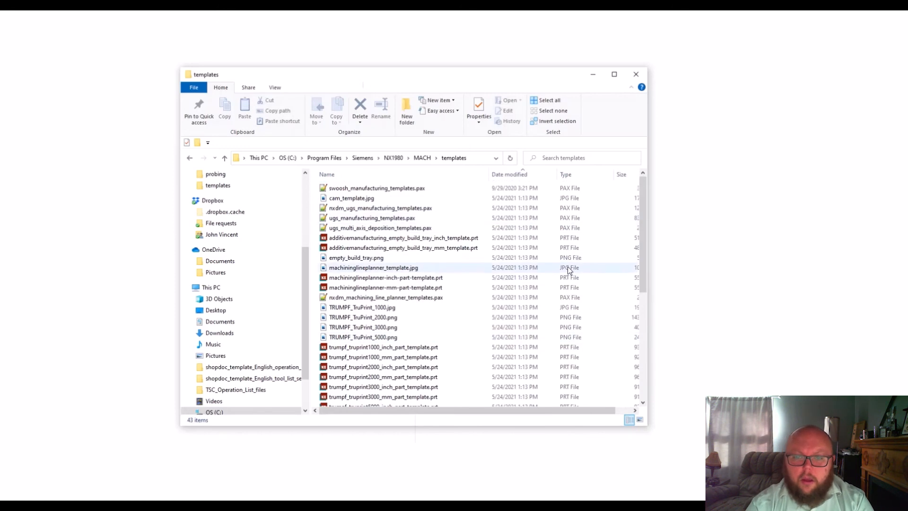
pyautogui.click(443, 298)
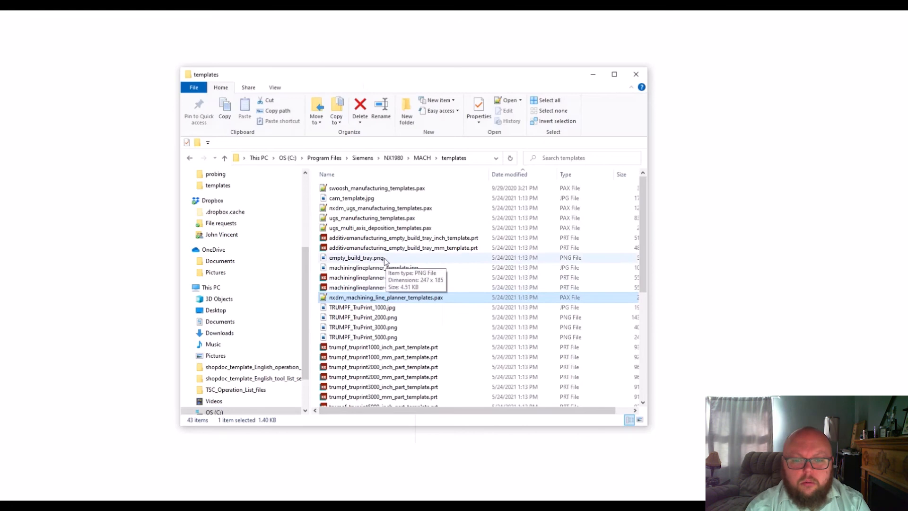
pyautogui.click(378, 218)
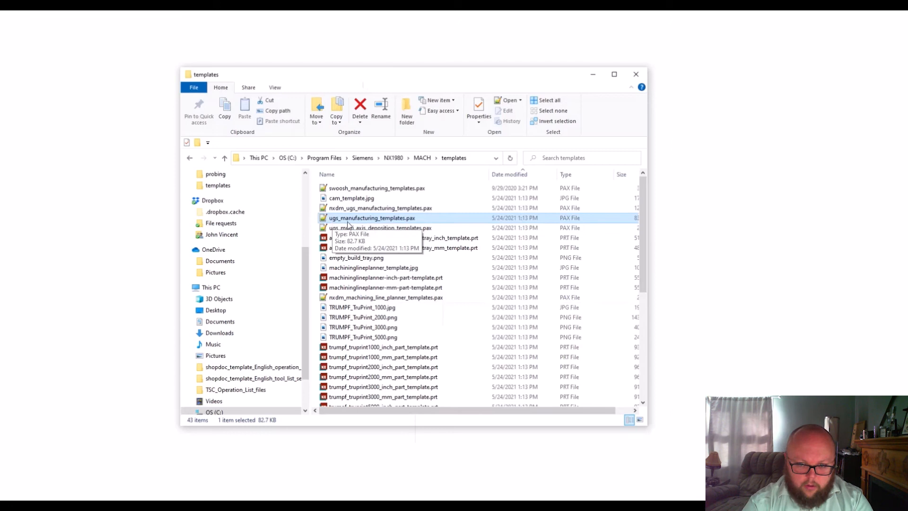
pyautogui.doubleClick(386, 219)
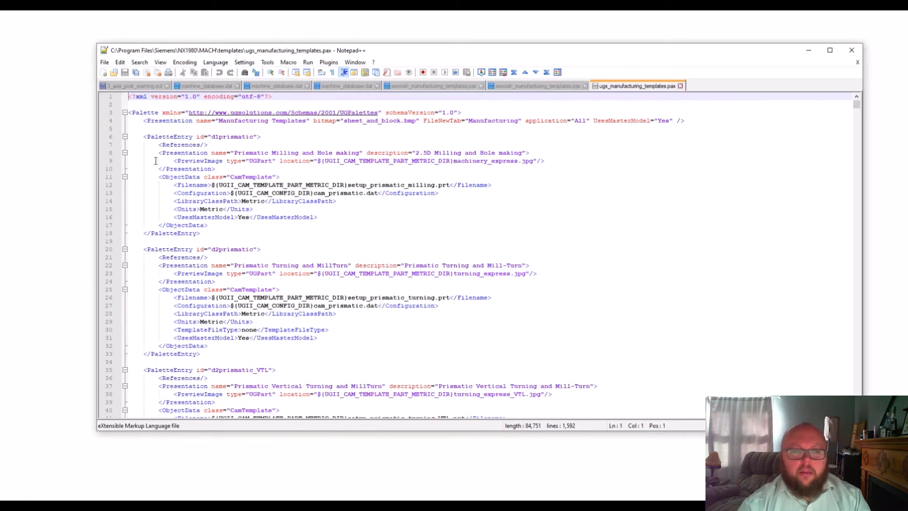
# Step: Examine the XML structure of the file, from the opening to the closing Palette tag, including the d1prismatic PaletteEntry and the Manufacturing Templates presentation line
pyautogui.moveTo(130, 113); pyautogui.dragTo(152, 112)
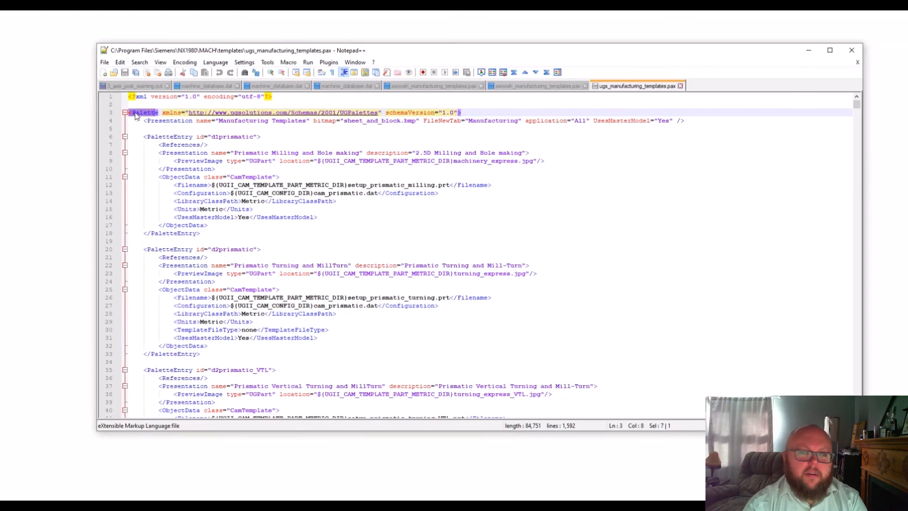
pyautogui.scroll(-11, 265, 243)
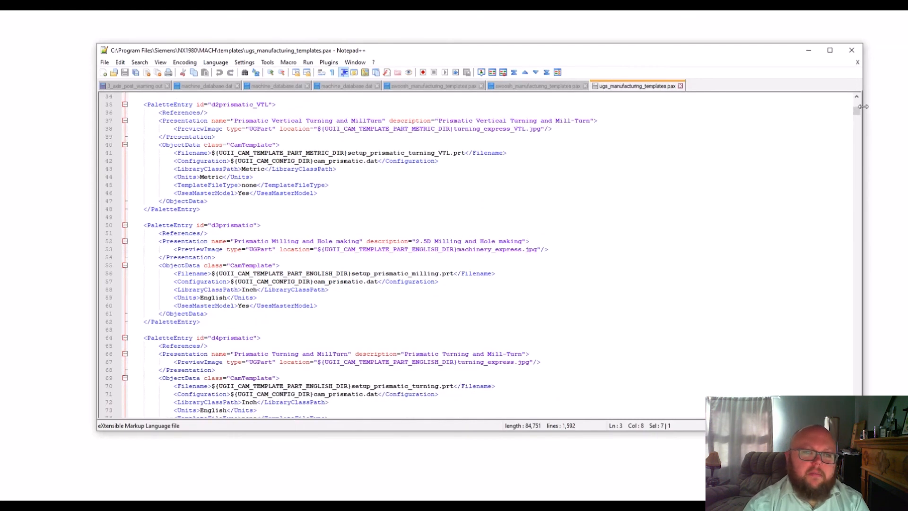
pyautogui.moveTo(857, 111); pyautogui.dragTo(856, 414)
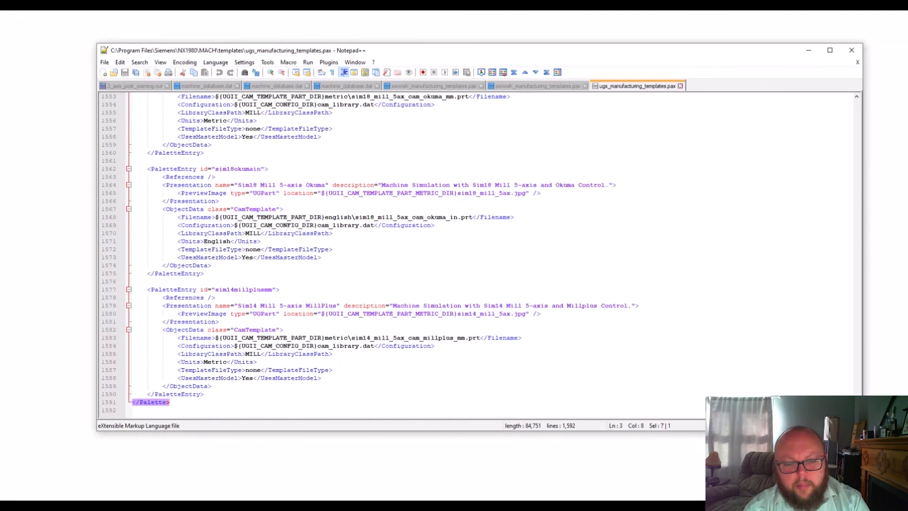
pyautogui.moveTo(857, 410); pyautogui.dragTo(865, 99)
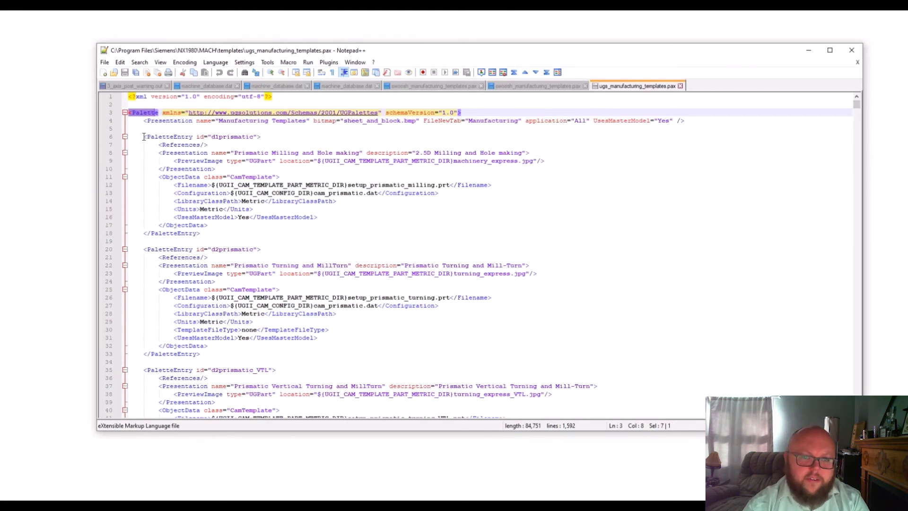
pyautogui.moveTo(144, 137); pyautogui.dragTo(295, 231)
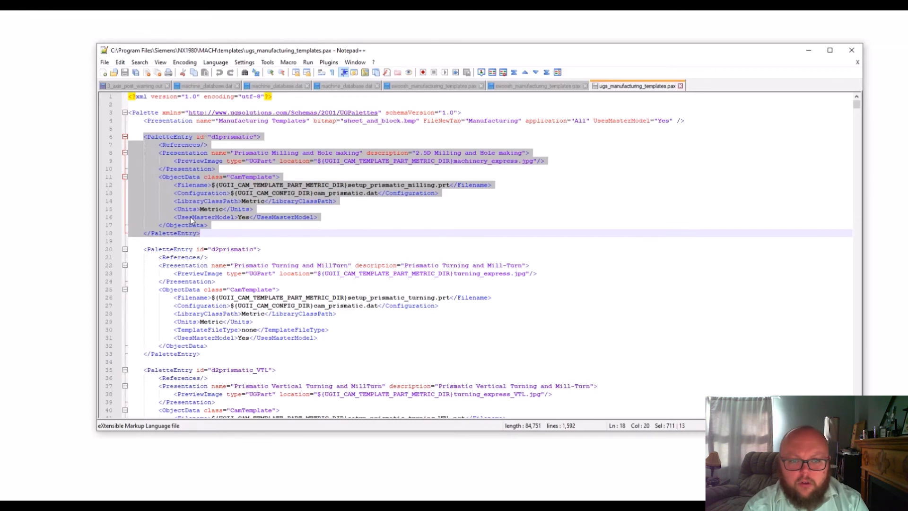
pyautogui.click(648, 255)
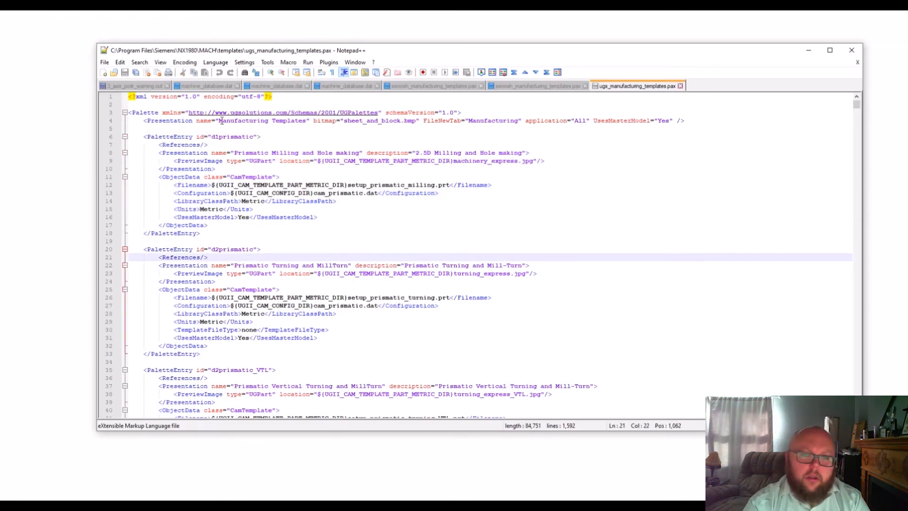
pyautogui.moveTo(221, 121); pyautogui.dragTo(300, 128)
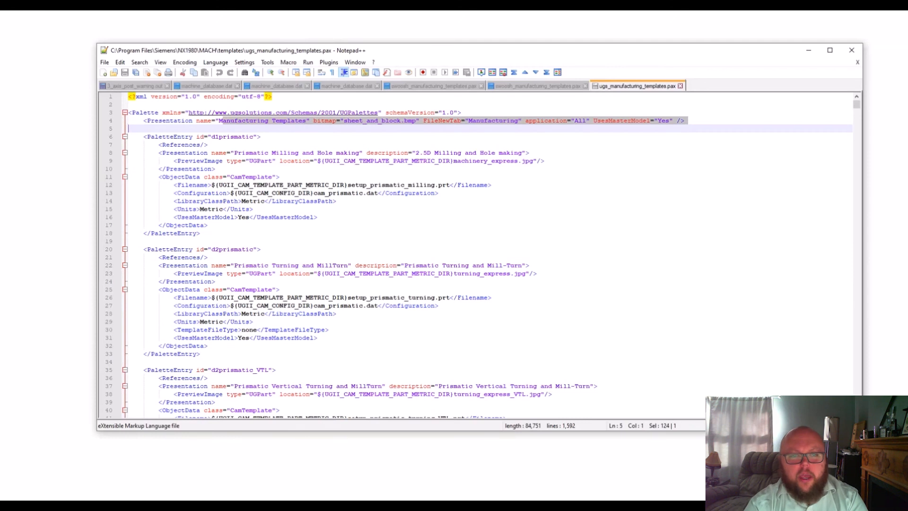
# Step: Switch to NX, start a new file and list all Manufacturing templates with Relationship and Units set to All
pyautogui.hotkey('alt', 'Tab')
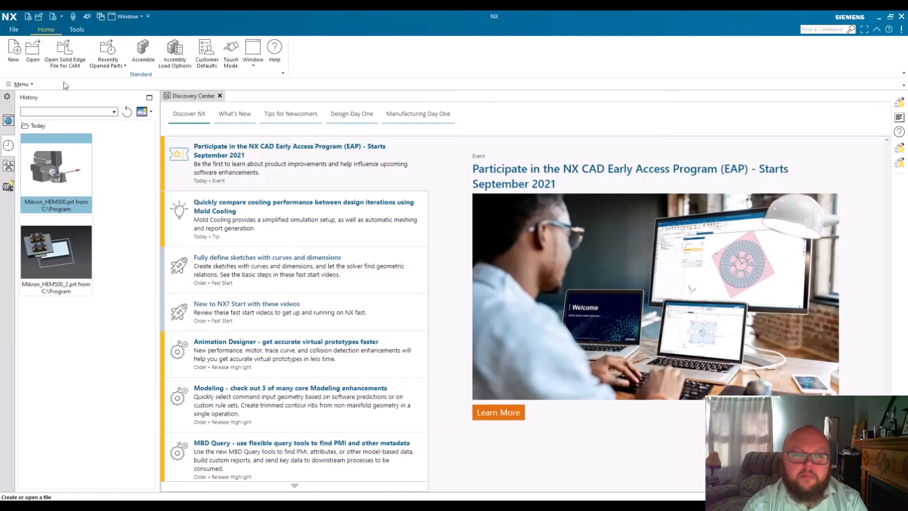
pyautogui.click(14, 51)
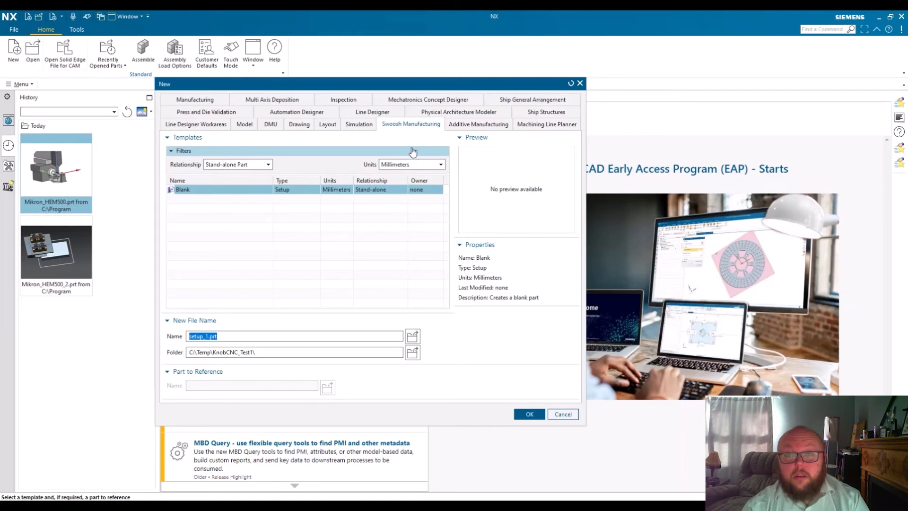
pyautogui.click(201, 100)
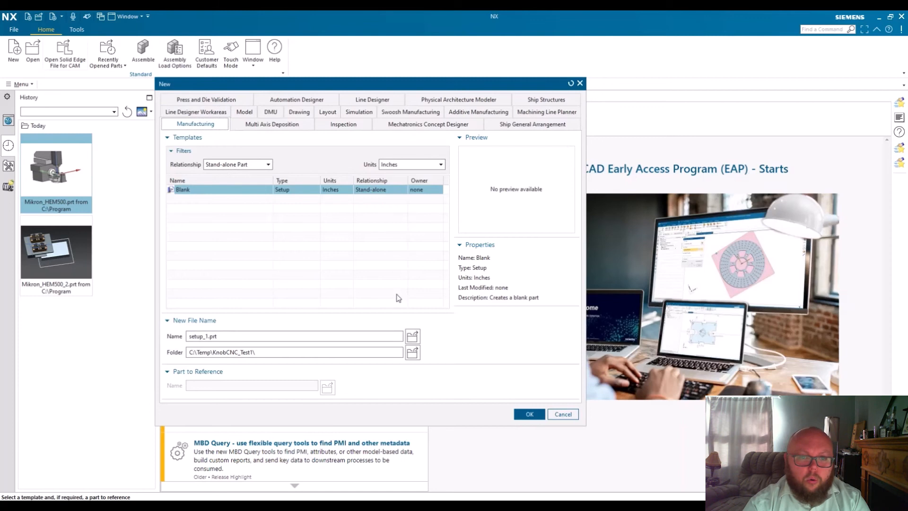
pyautogui.click(268, 165)
pyautogui.click(208, 190)
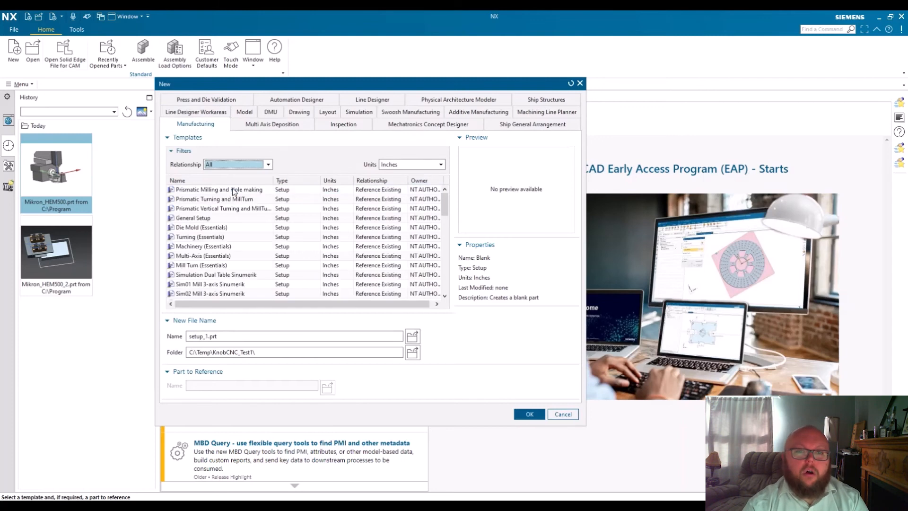
pyautogui.click(435, 166)
pyautogui.click(407, 190)
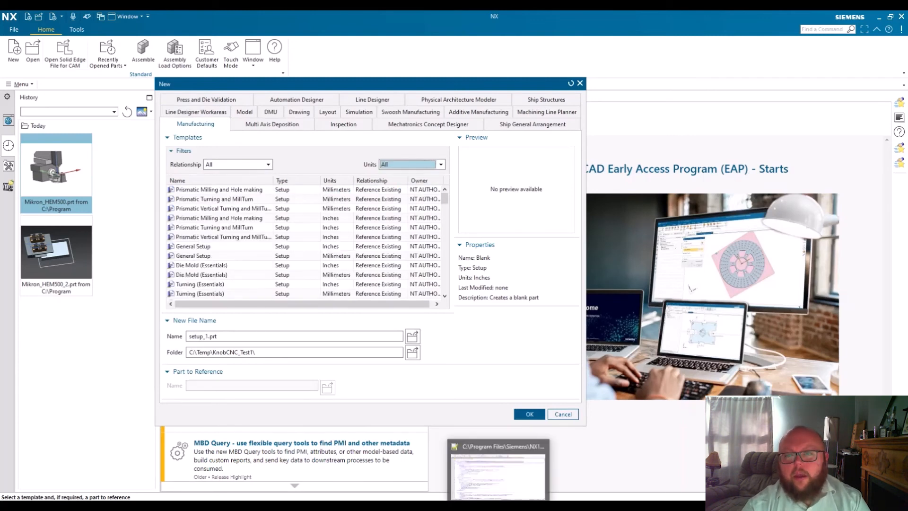
# Step: Switch to Notepad++ and compare the FileNewTab value and the "Prismatic Milling and Hole making" entry name with the NX template list
pyautogui.click(499, 506)
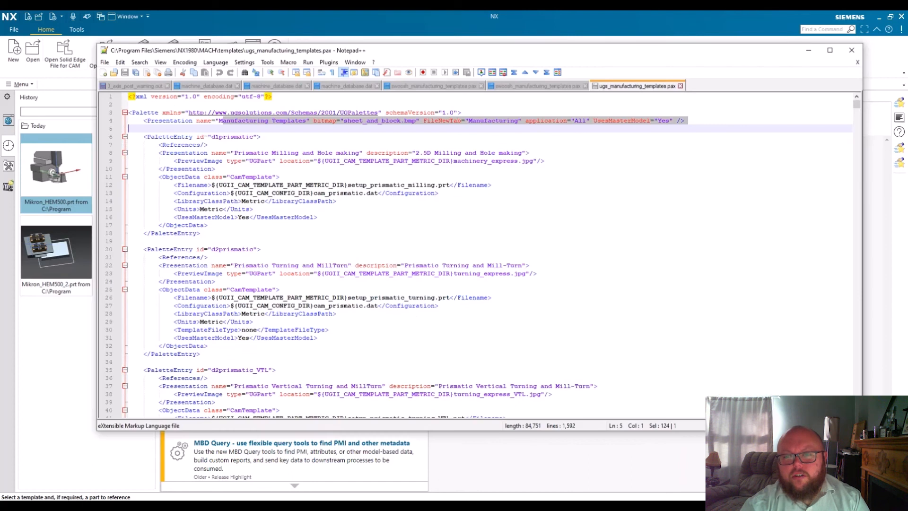
pyautogui.click(467, 121)
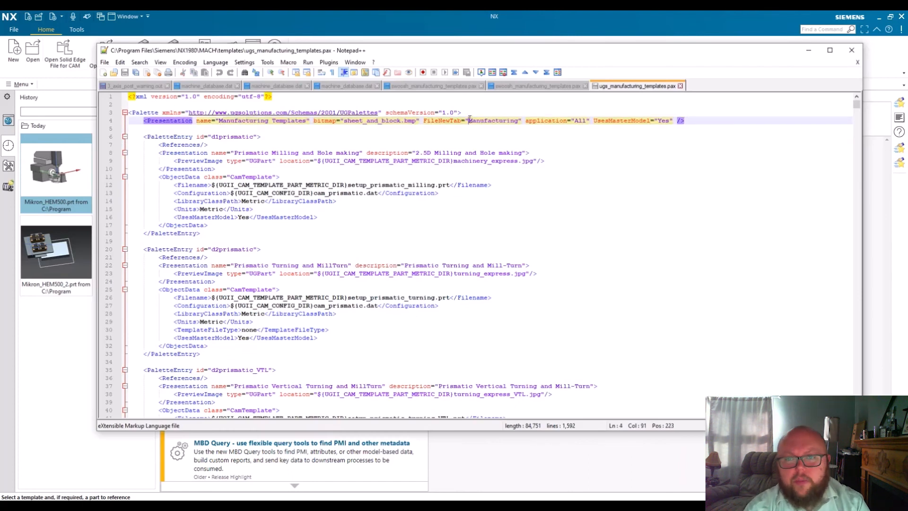
pyautogui.doubleClick(470, 121)
pyautogui.moveTo(448, 57); pyautogui.dragTo(447, 222)
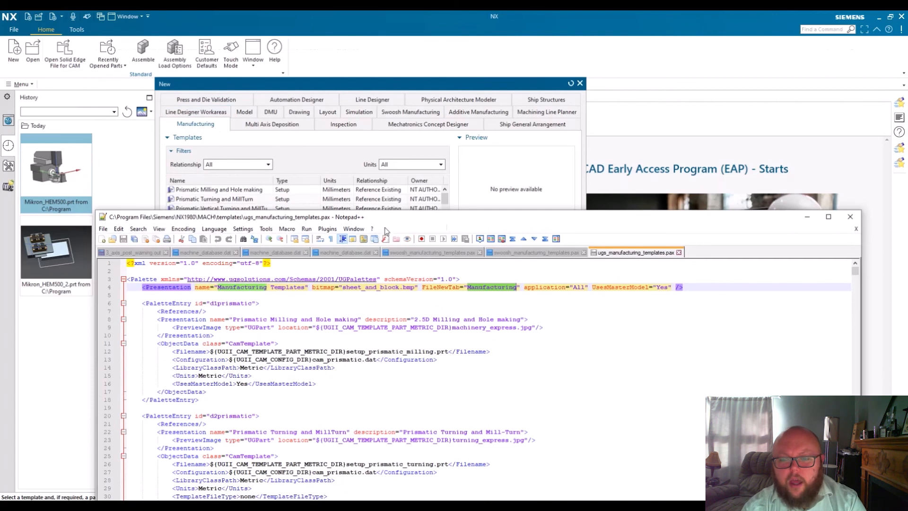
pyautogui.moveTo(388, 218); pyautogui.dragTo(364, 102)
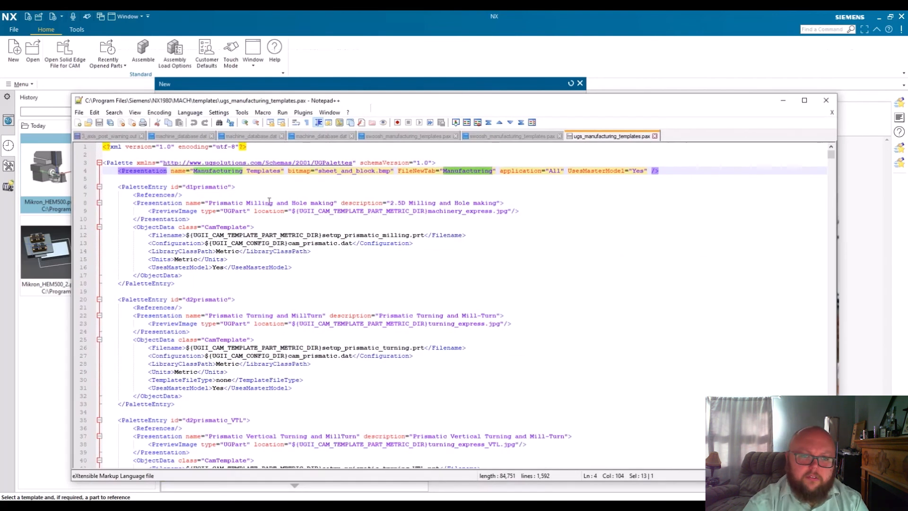
pyautogui.moveTo(366, 106); pyautogui.dragTo(382, 222)
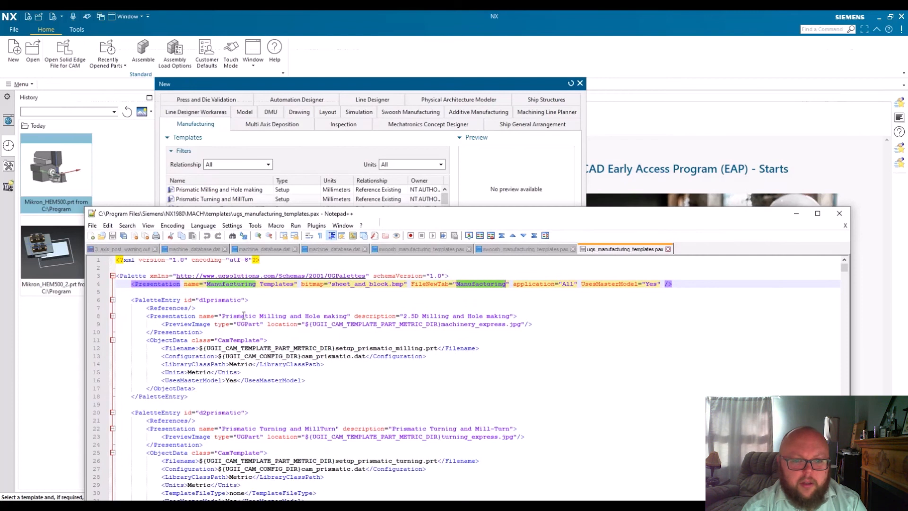
pyautogui.moveTo(348, 316); pyautogui.dragTo(223, 317)
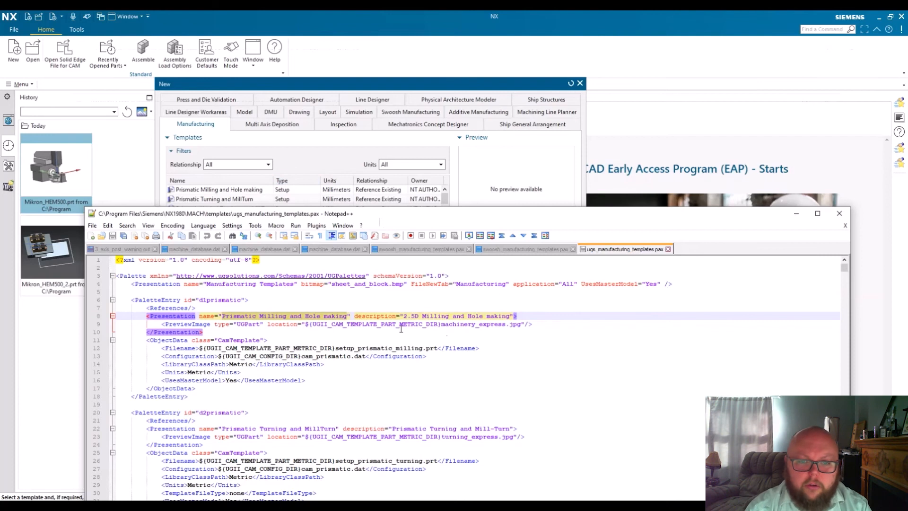
# Step: Close the New dialog in NX without creating a file, and return to ugs_manufacturing_templates.pax in Notepad++
pyautogui.click(879, 16)
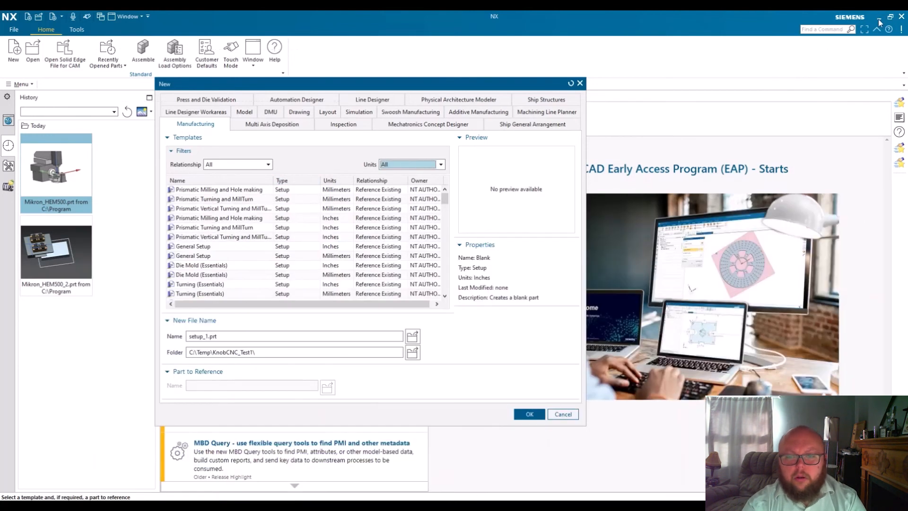
pyautogui.click(580, 83)
pyautogui.click(878, 16)
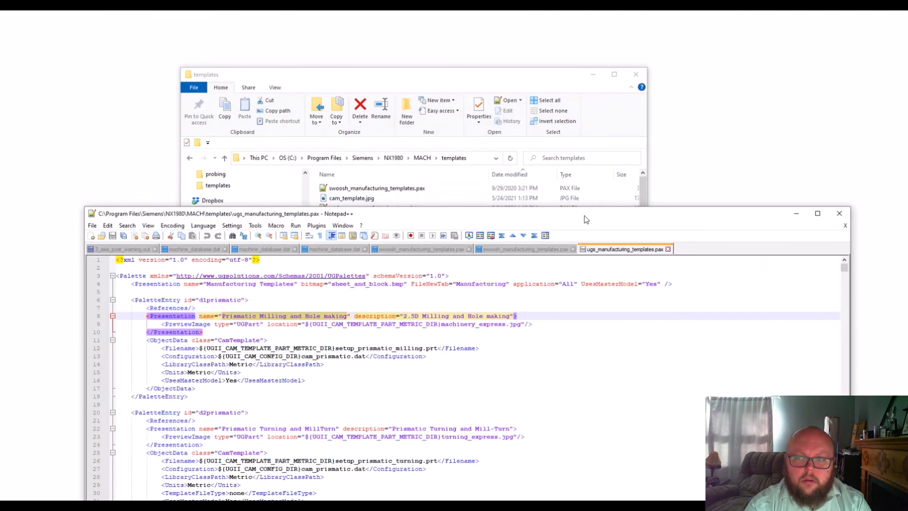
pyautogui.moveTo(583, 216); pyautogui.dragTo(581, 57)
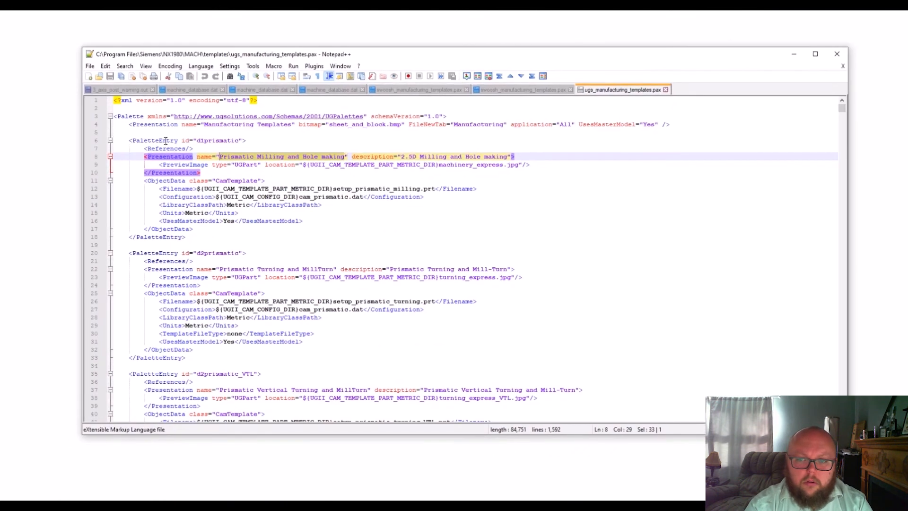
# Step: Examine the d1prismatic entry's Presentation block, its ObjectData block and the setup_prismatic_milling.prt file name in the Filename line
pyautogui.click(582, 157)
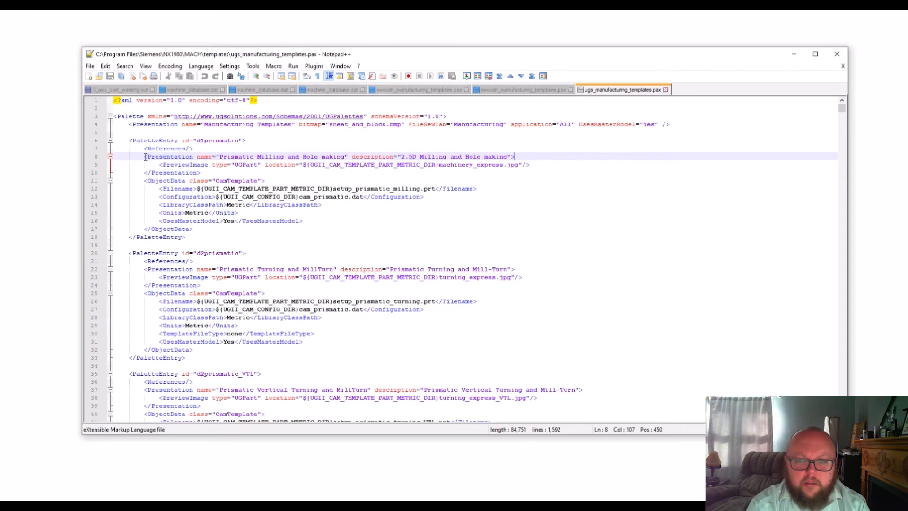
pyautogui.click(202, 173)
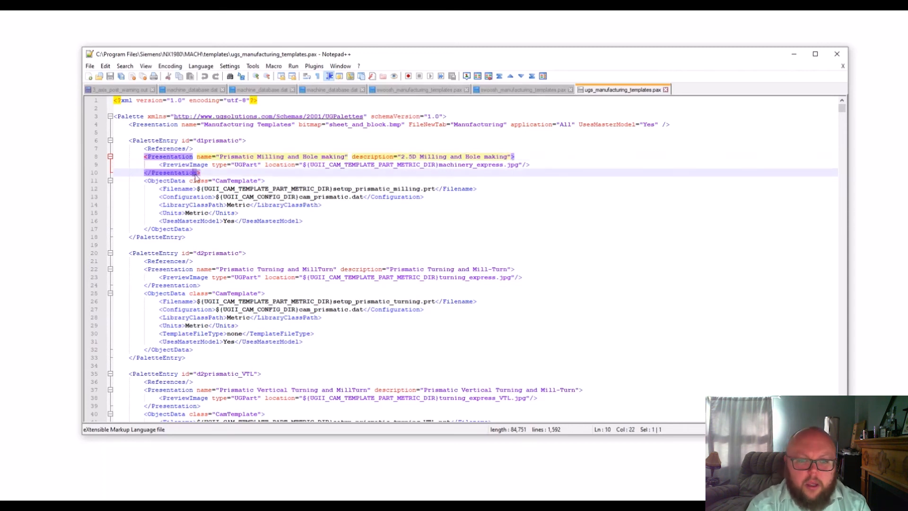
pyautogui.moveTo(204, 174); pyautogui.dragTo(137, 156)
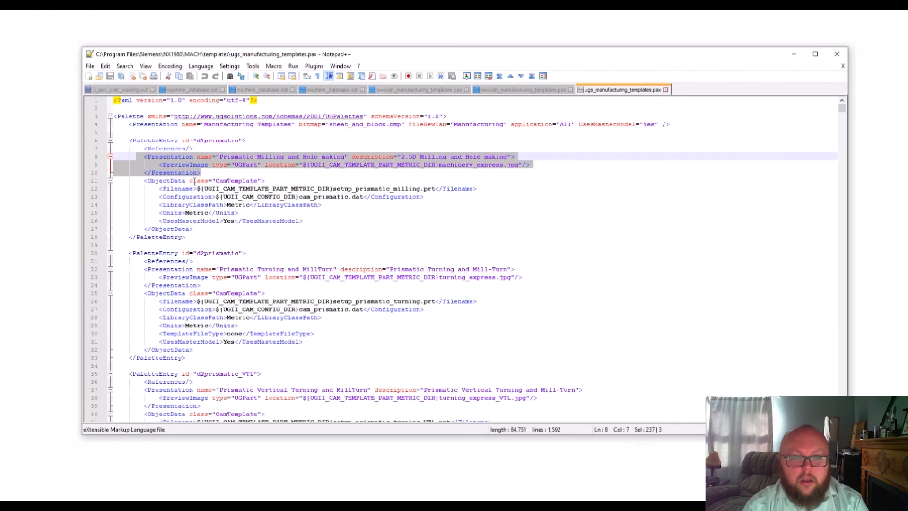
pyautogui.click(207, 233)
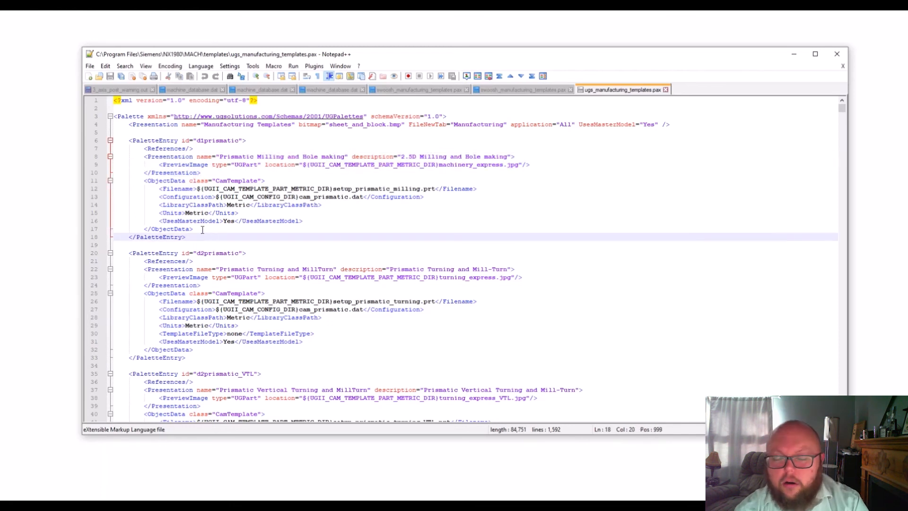
pyautogui.moveTo(202, 230); pyautogui.dragTo(101, 183)
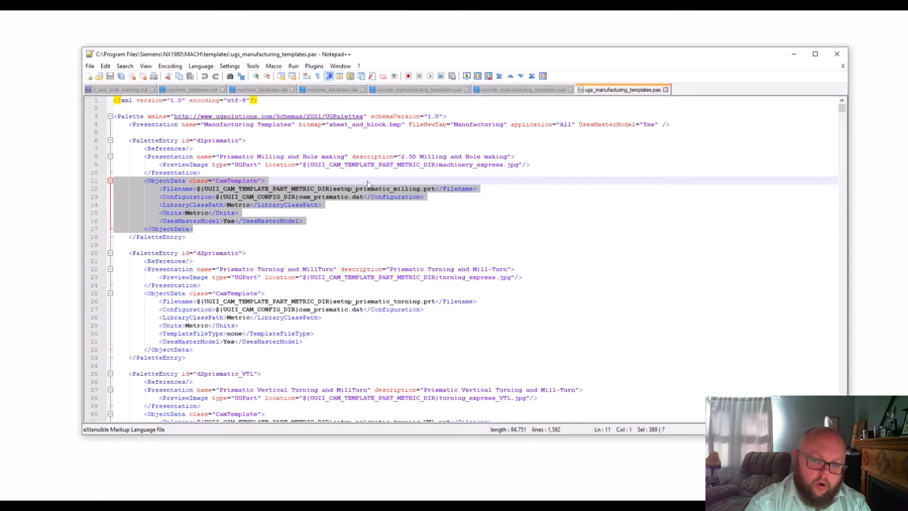
pyautogui.click(333, 189)
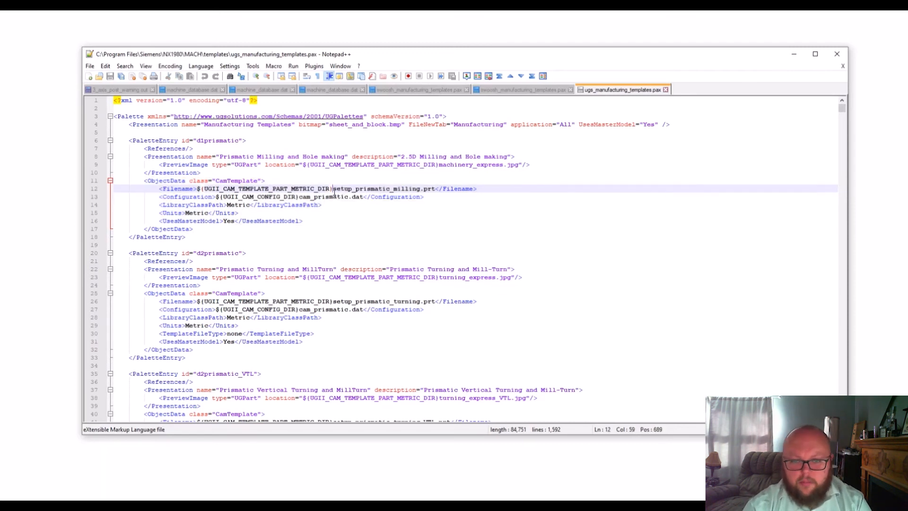
pyautogui.moveTo(334, 191); pyautogui.dragTo(477, 189)
pyautogui.click(463, 231)
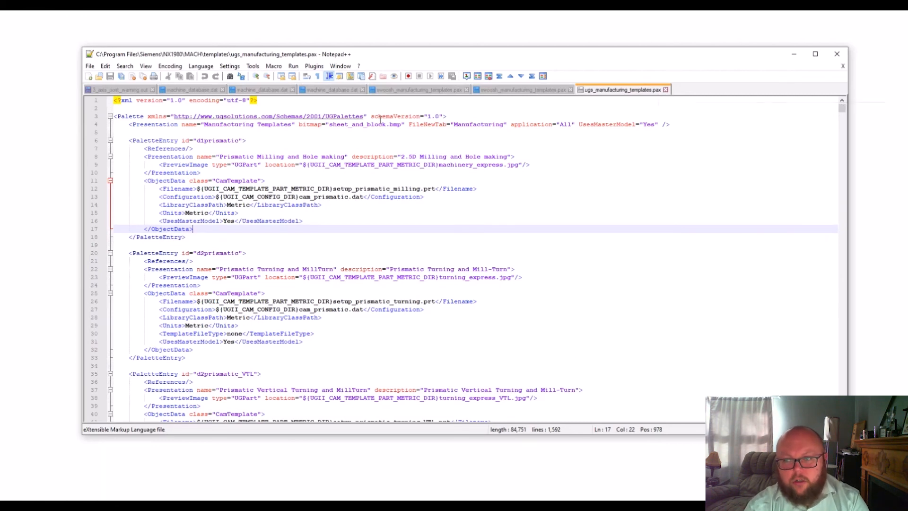
# Step: Close all files open in Notepad++
pyautogui.click(91, 68)
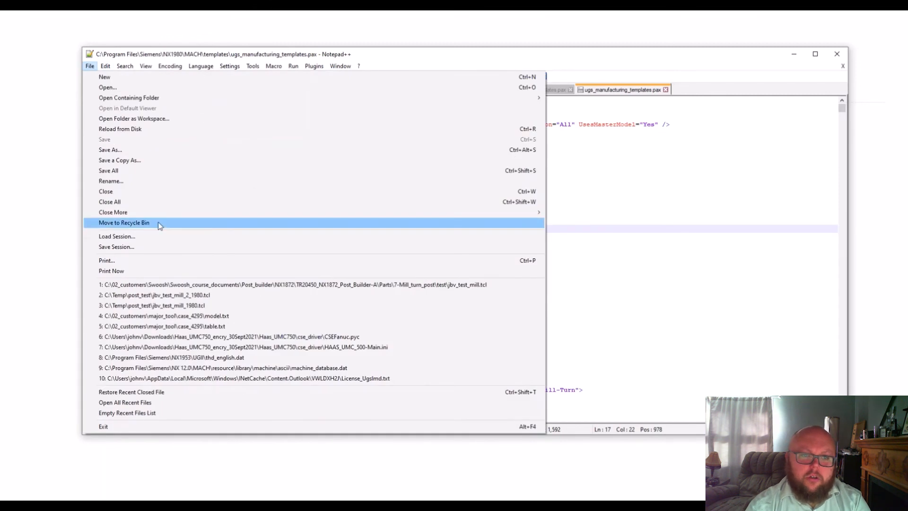
pyautogui.click(127, 202)
pyautogui.click(488, 295)
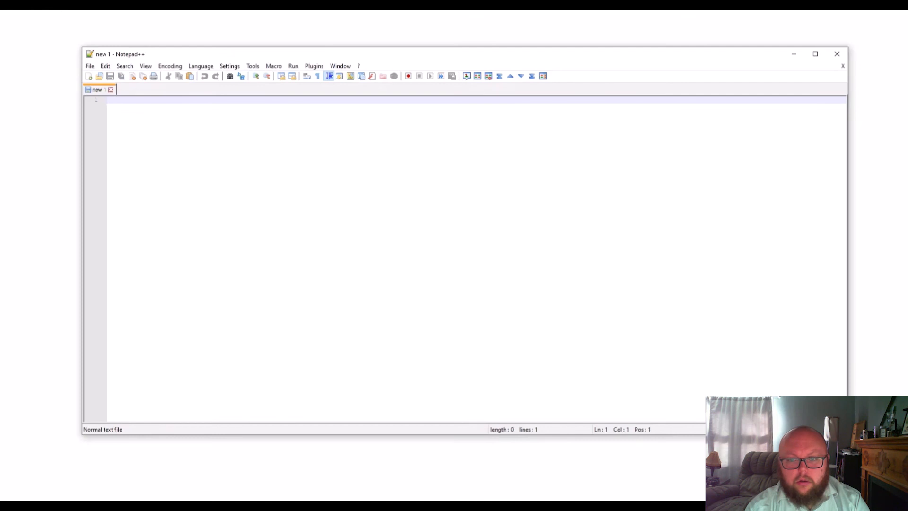
# Step: Open swoosh_manufacturing_templates.pax from the NX1980 MACH templates folder and examine its Mikron HEM 500u entry and FileNewTab value "Swoosh Manufacturing"
pyautogui.moveTo(444, 494)
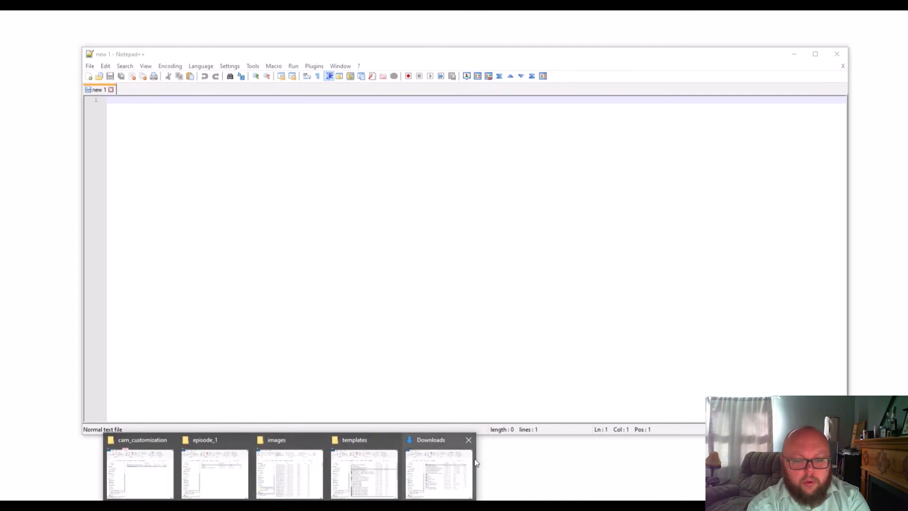
pyautogui.click(355, 467)
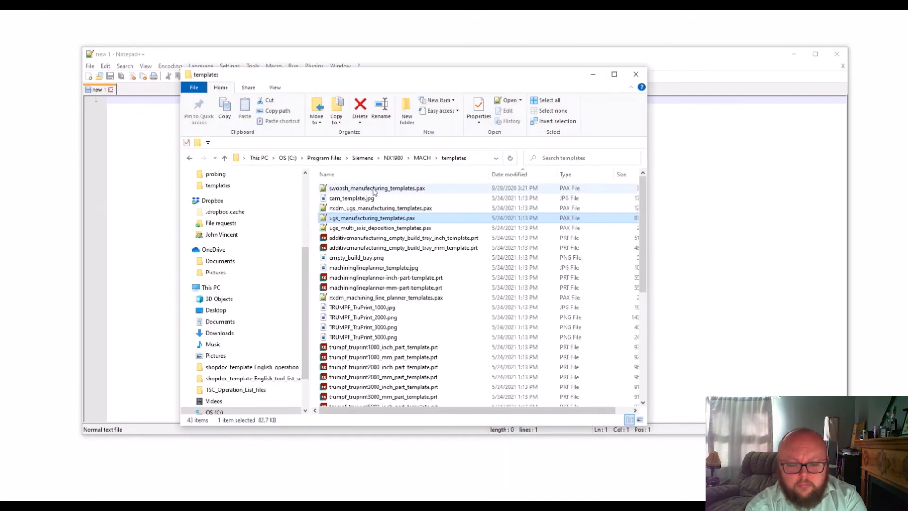
pyautogui.click(389, 188)
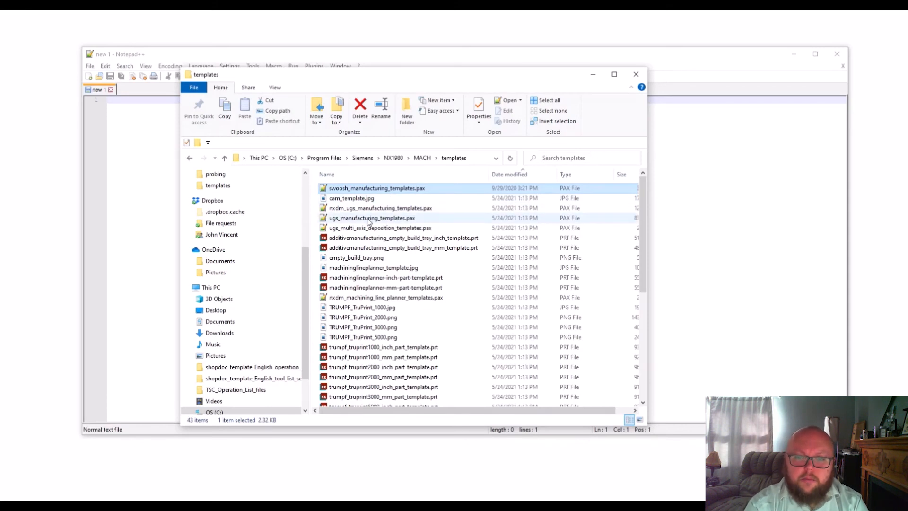
pyautogui.doubleClick(410, 188)
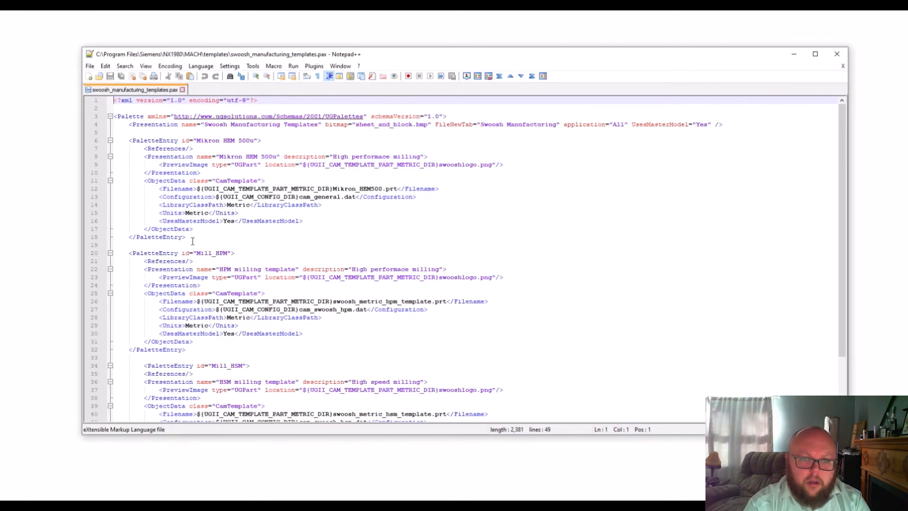
pyautogui.moveTo(189, 230); pyautogui.dragTo(147, 134)
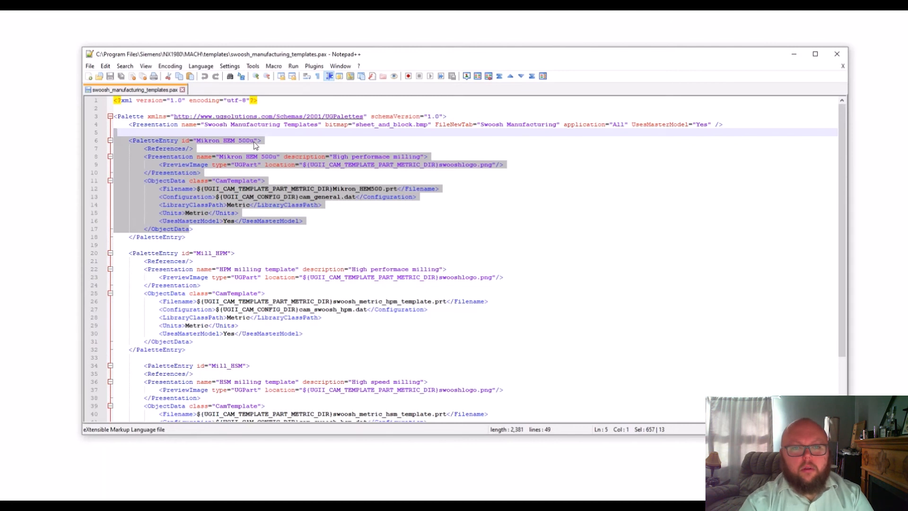
pyautogui.moveTo(480, 125); pyautogui.dragTo(558, 125)
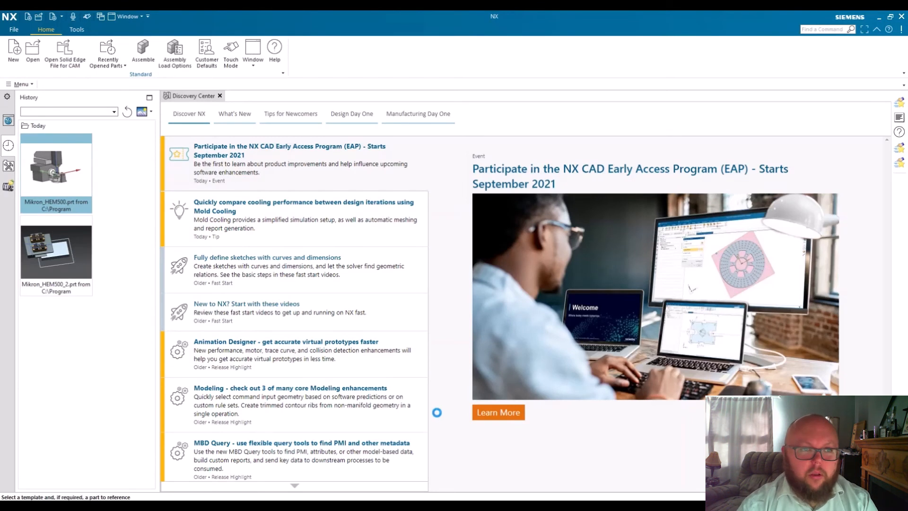
# Step: In NX, start a new file, list the Swoosh Manufacturing templates with Relationship set to All, and select Mikron HEM 500u
pyautogui.hotkey('ctrl', 'n')
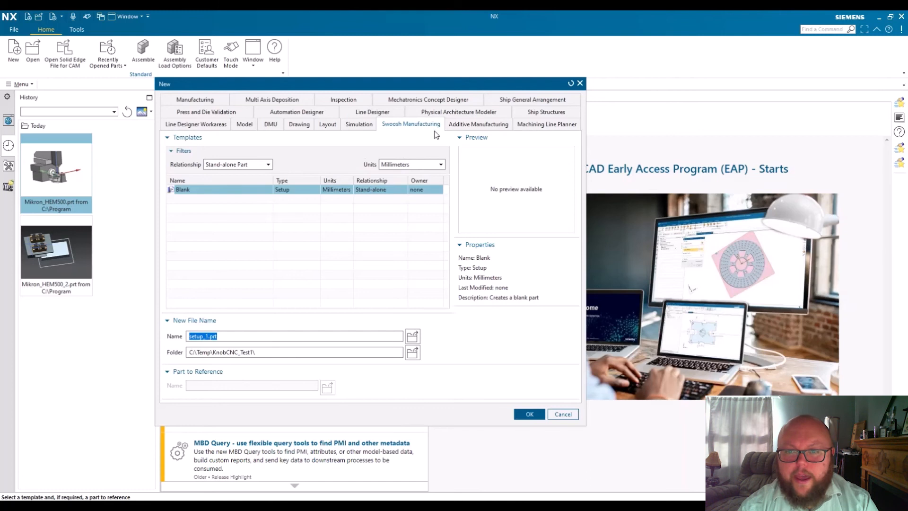
pyautogui.click(267, 165)
pyautogui.click(253, 193)
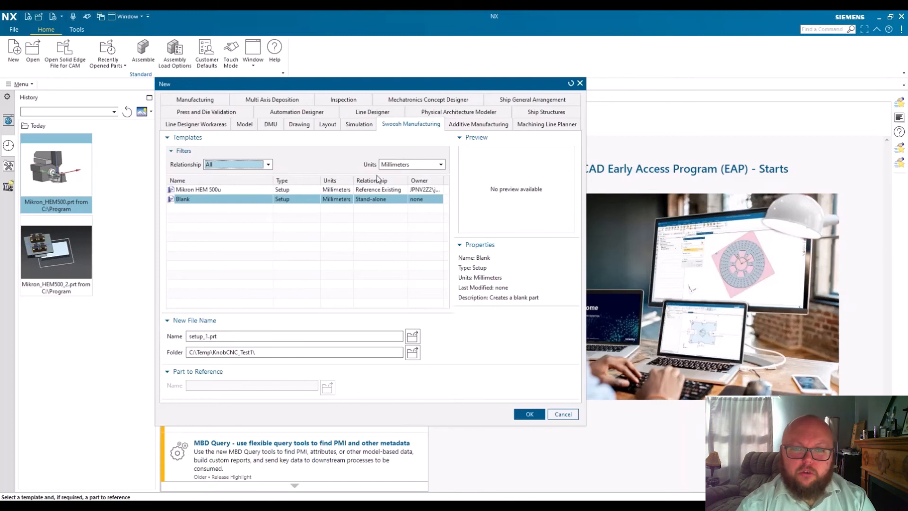
pyautogui.click(198, 190)
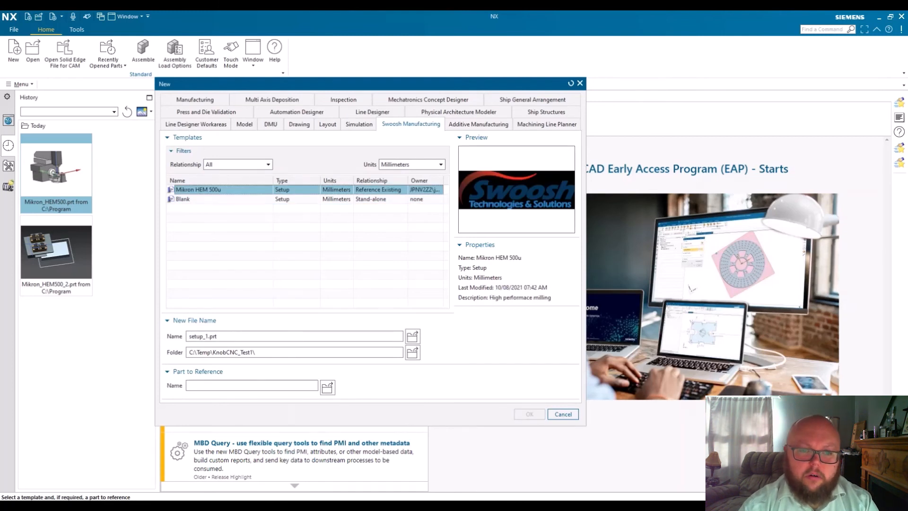
# Step: Compare the Mikron HEM 500u description and swooshlogo.png preview image in the PAX file in Notepad++ with the template's details in NX
pyautogui.hotkey('alt', 'Tab')
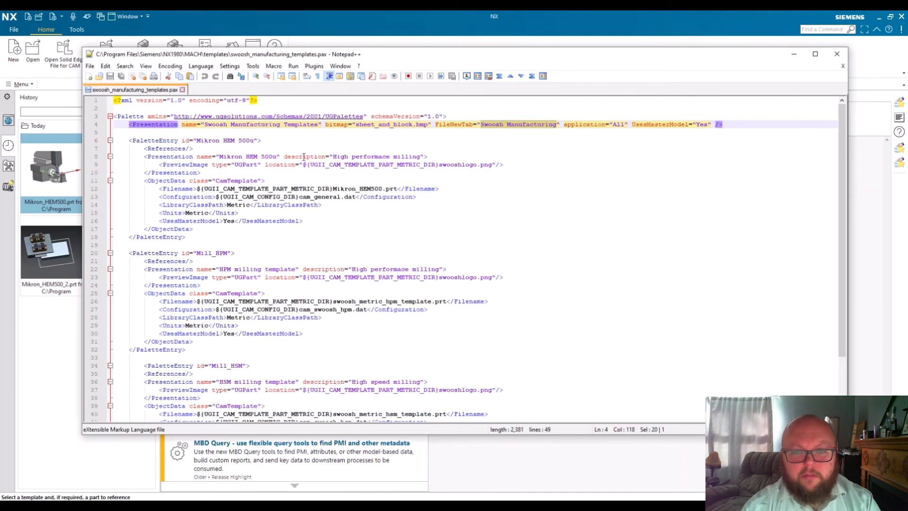
pyautogui.click(485, 471)
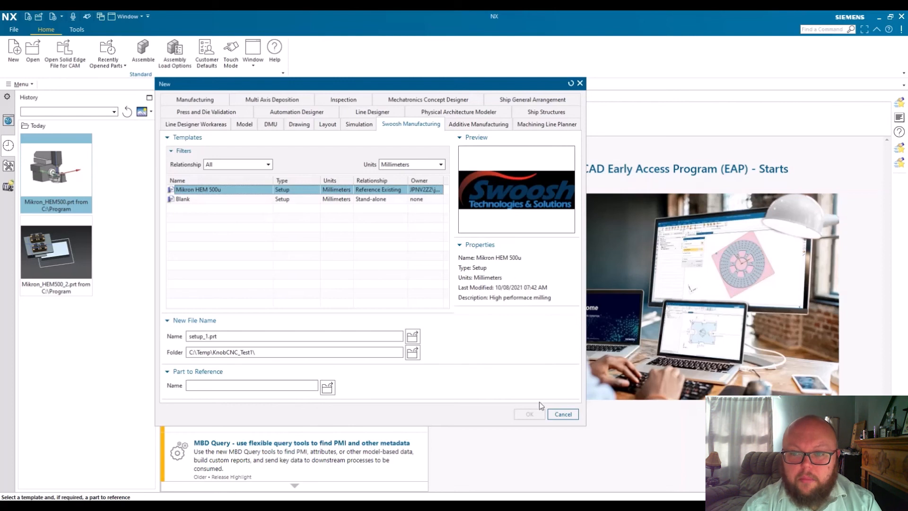
pyautogui.hotkey('alt', 'Tab')
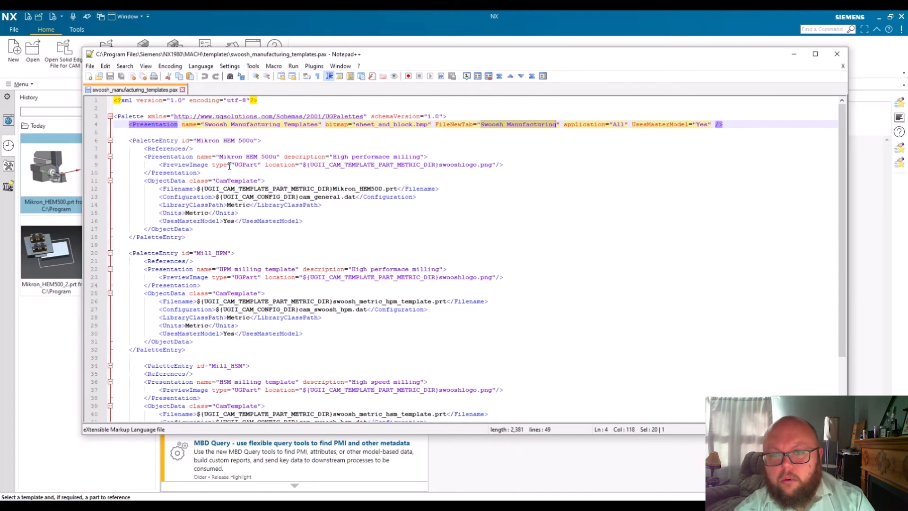
pyautogui.click(439, 164)
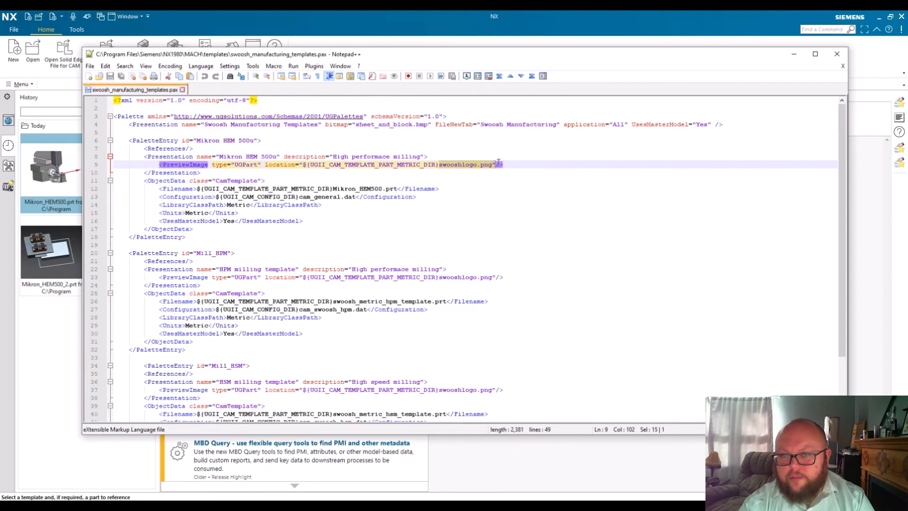
pyautogui.click(484, 197)
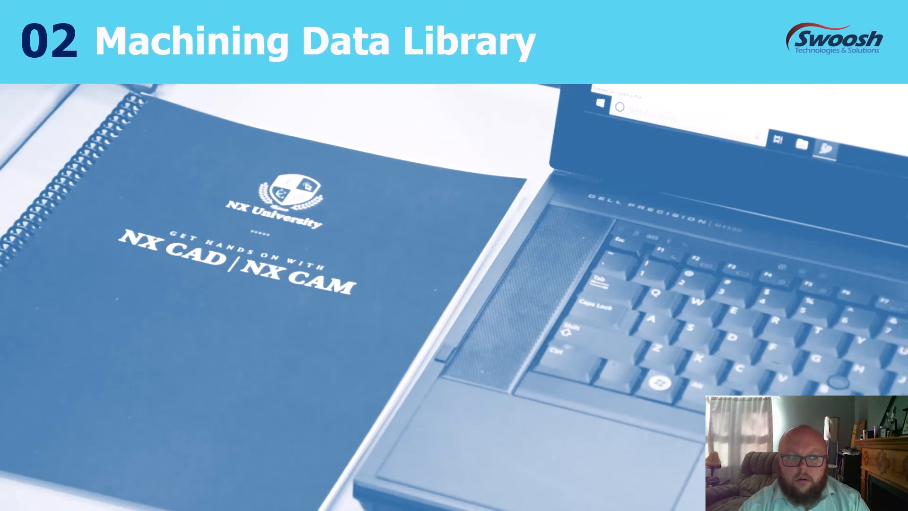
pyautogui.click(305, 313)
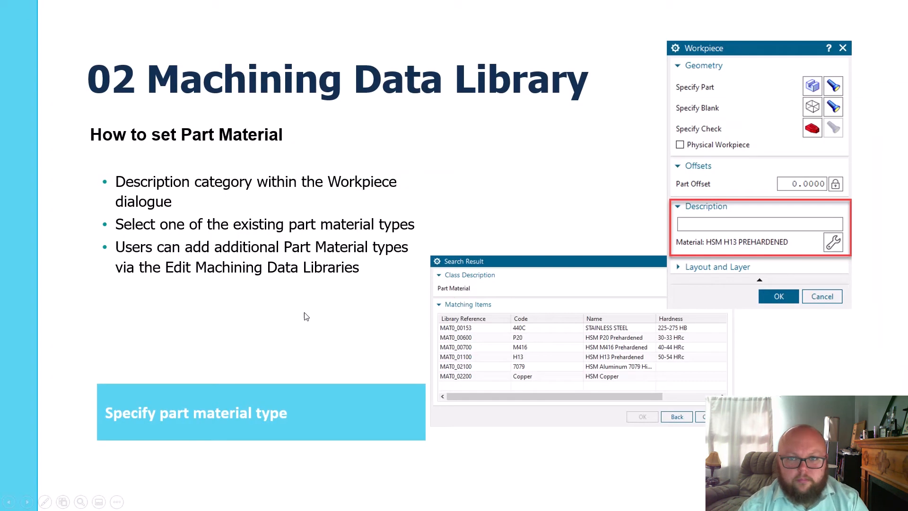
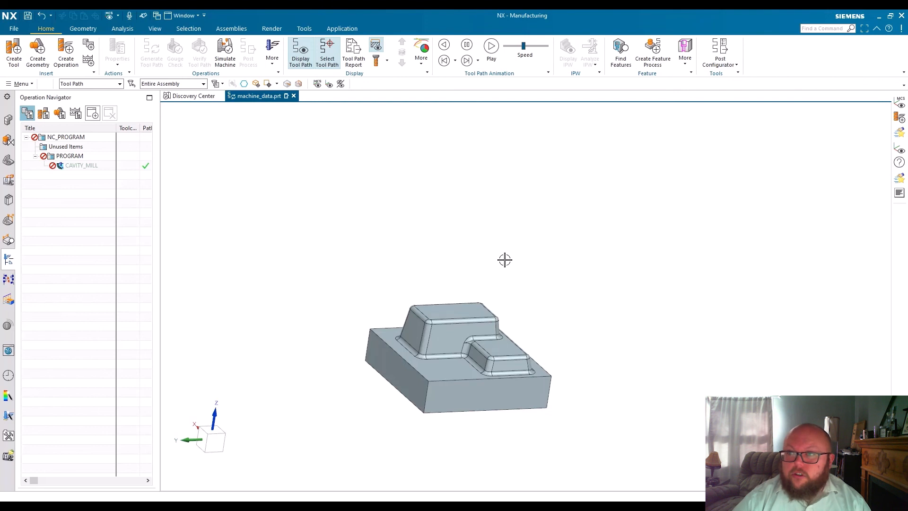
# Step: Open the machining data libraries for editing in NX and insert a new part material based on the 440C stainless steel entry
pyautogui.click(735, 68)
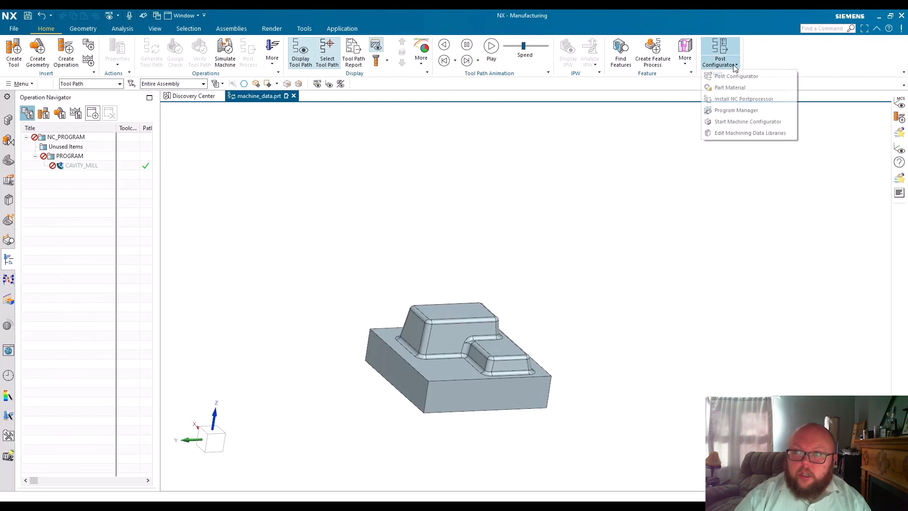
pyautogui.click(734, 132)
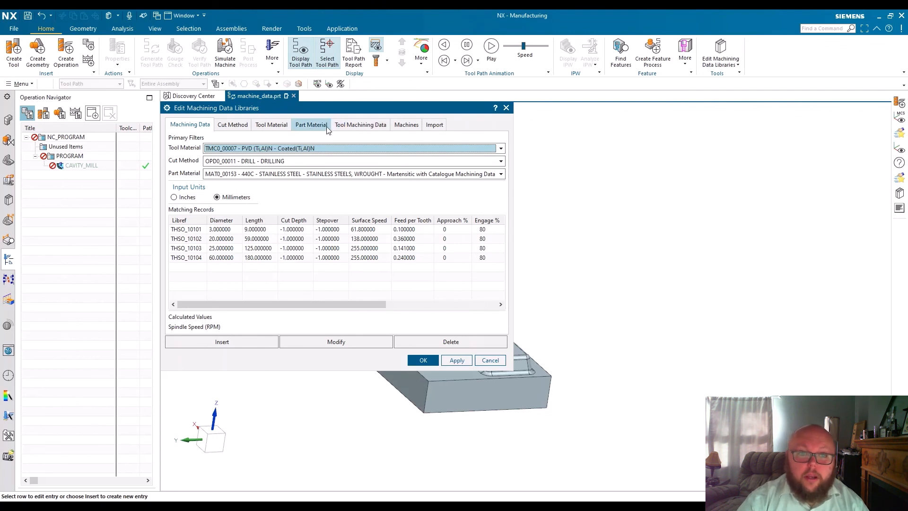
pyautogui.click(313, 126)
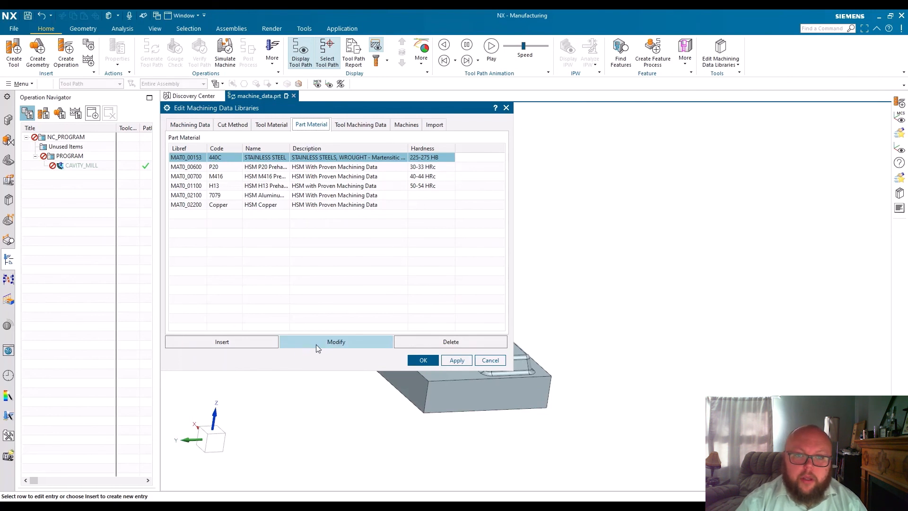
pyautogui.click(246, 341)
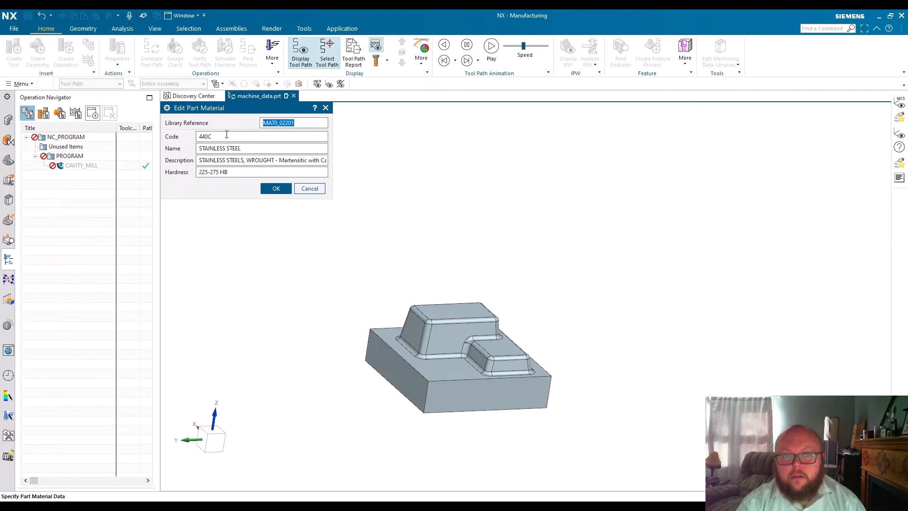
# Step: Set the new part material's code to ABC
pyautogui.moveTo(238, 139); pyautogui.dragTo(159, 139)
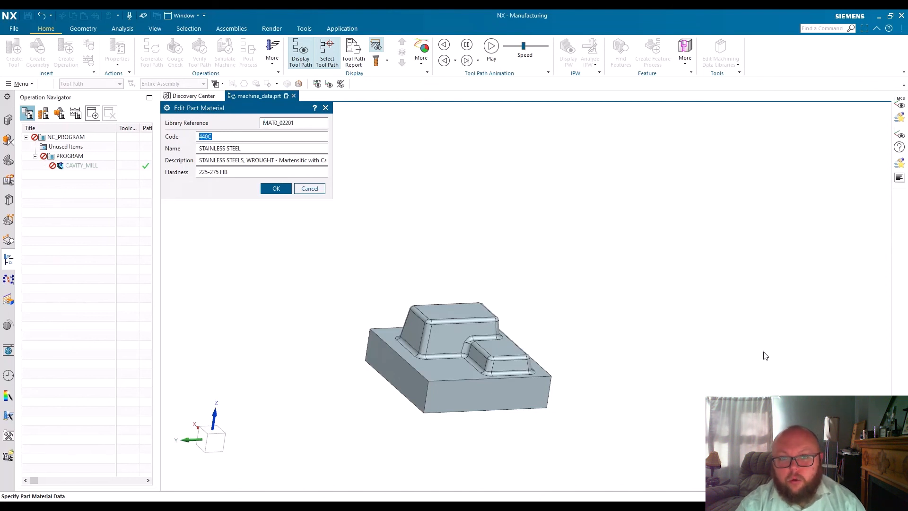
pyautogui.write('ABC')
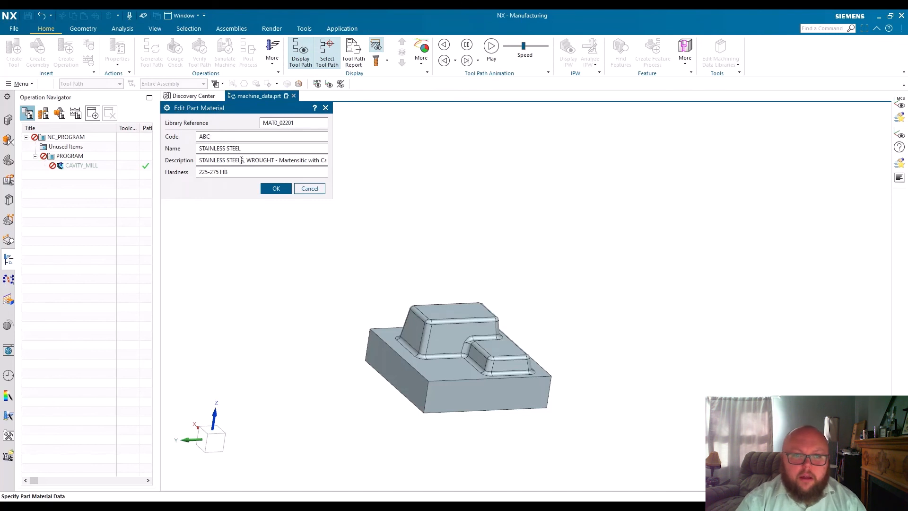
pyautogui.press('BackSpace')
pyautogui.press('BackSpace')
pyautogui.press('BackSpace')
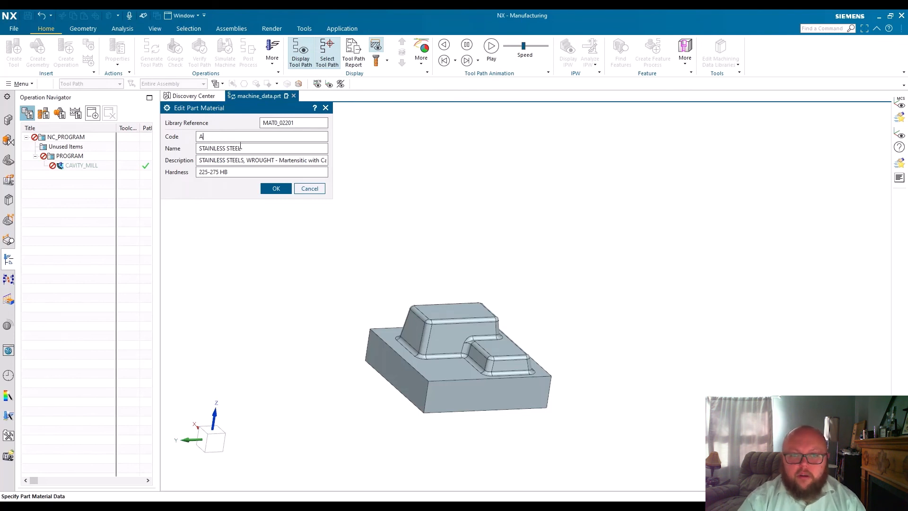
pyautogui.write('ABC')
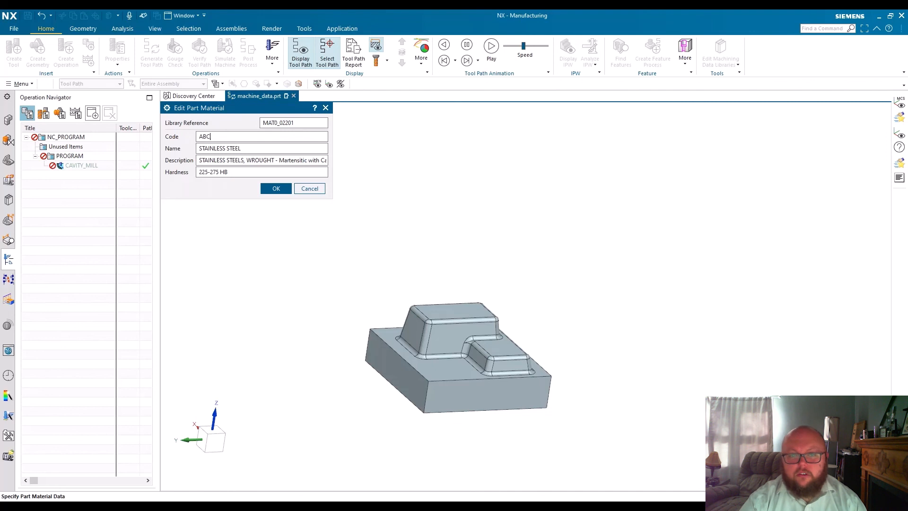
# Step: Name the part material "Swoosh material", describe it as "Swoosh demo", and apply the new entry to the library
pyautogui.press('Tab')
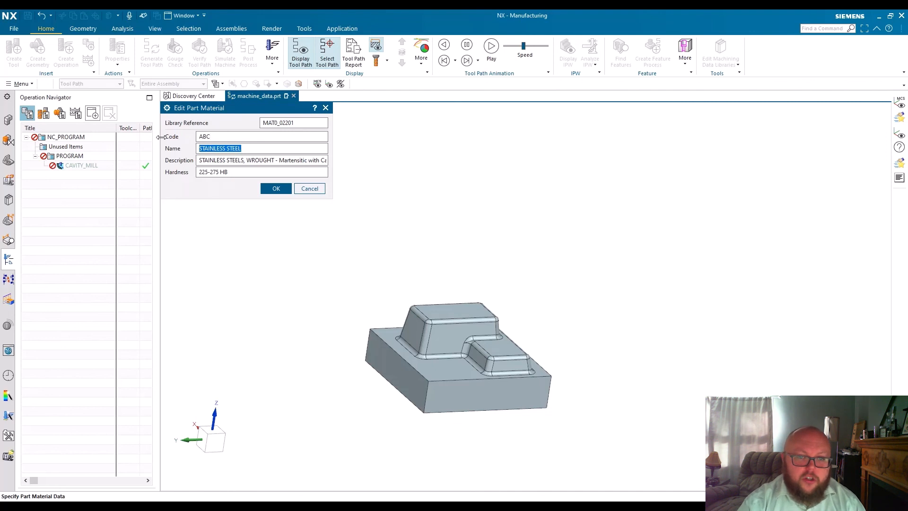
pyautogui.write('Swoosh ')
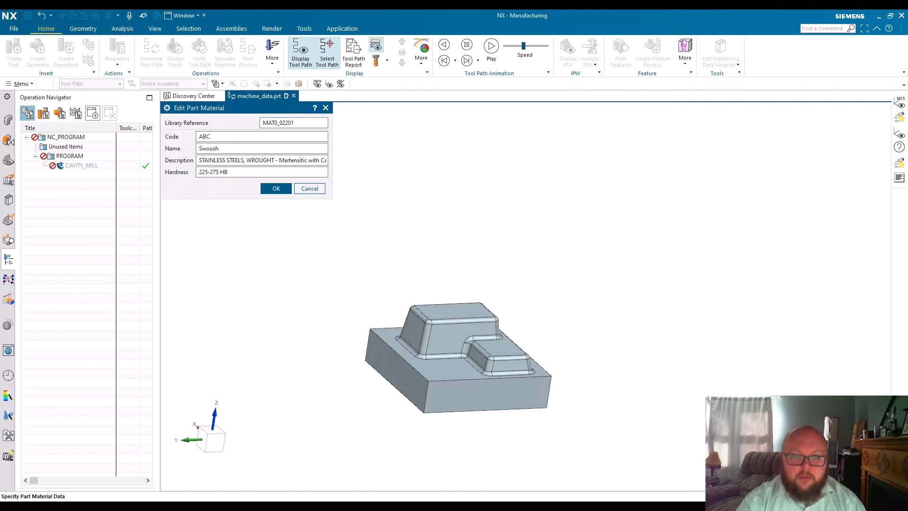
pyautogui.write('material')
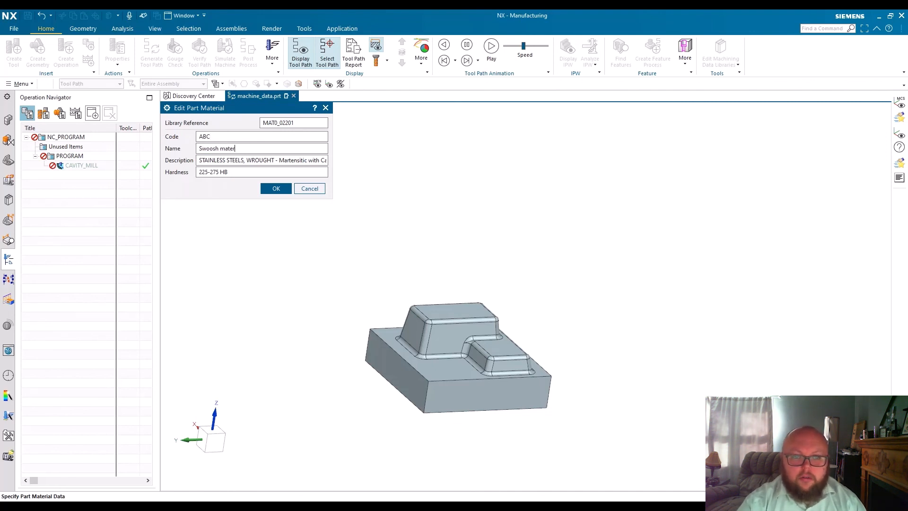
pyautogui.tripleClick(218, 160)
pyautogui.write('Swoosh de')
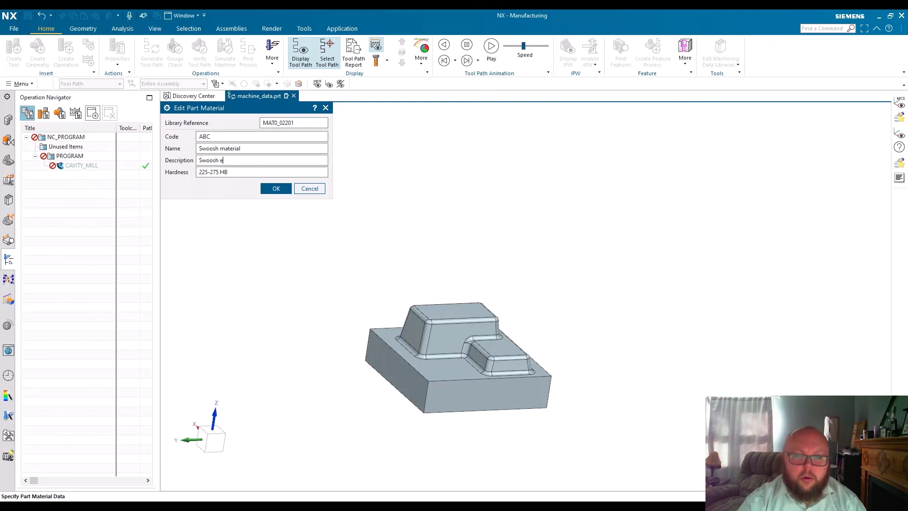
pyautogui.write('mo')
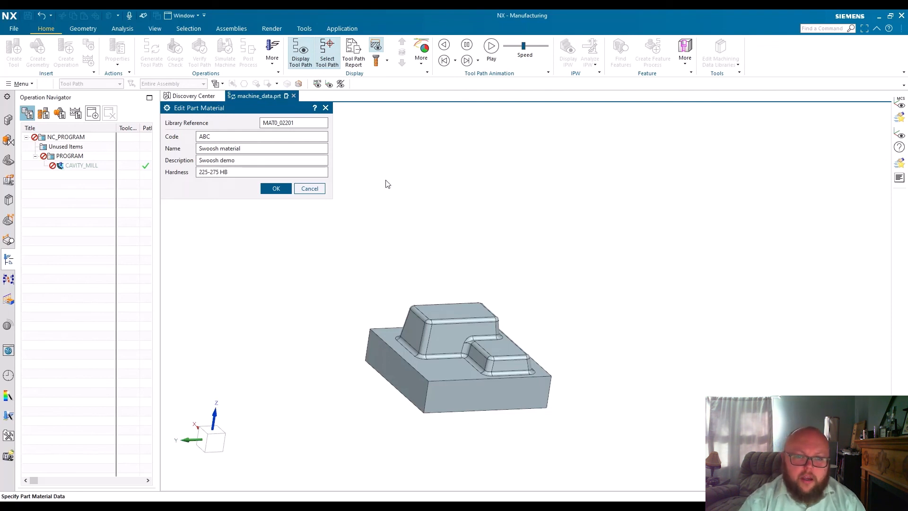
pyautogui.click(283, 188)
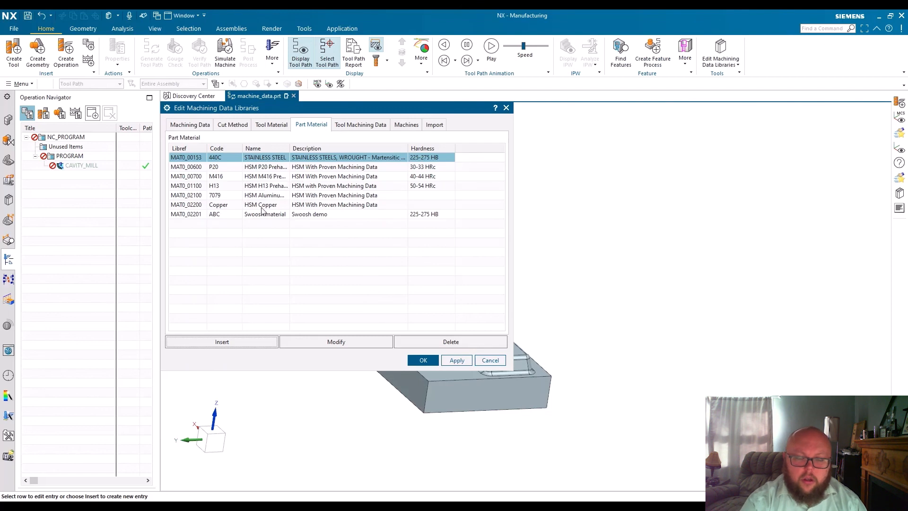
pyautogui.click(248, 222)
pyautogui.click(194, 214)
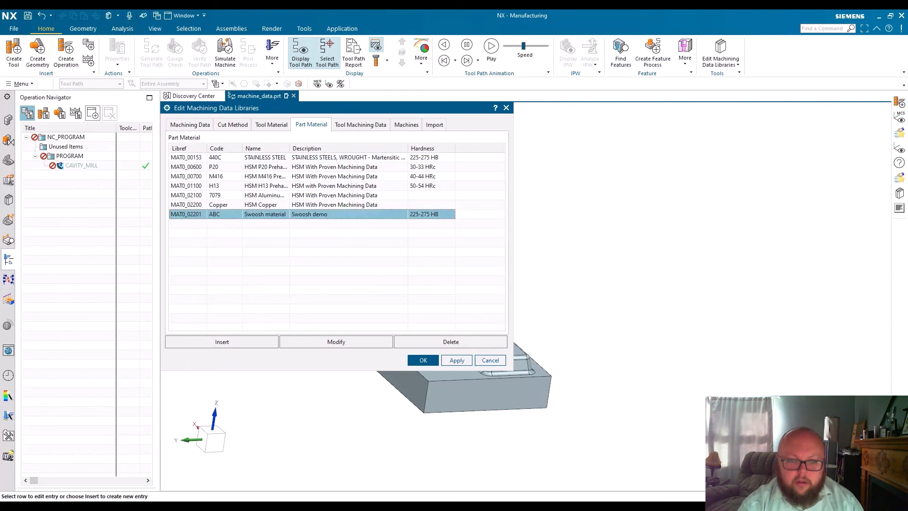
pyautogui.click(457, 360)
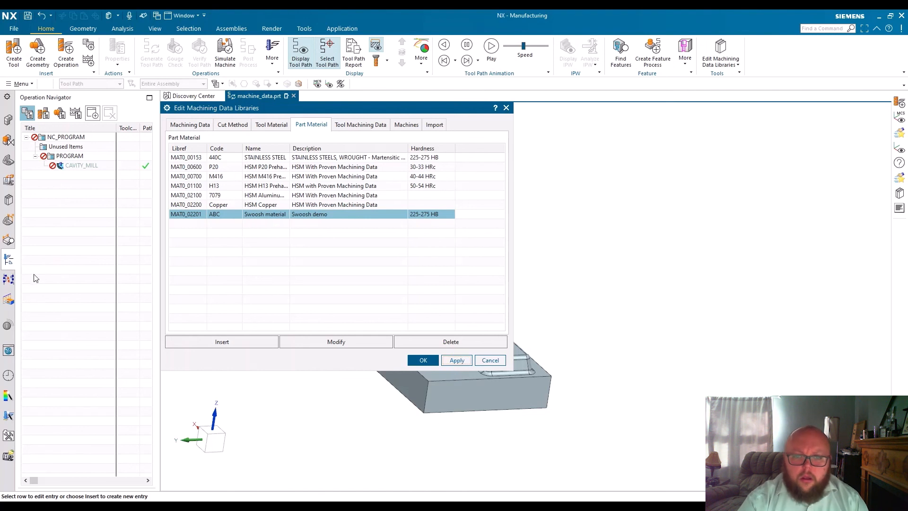
# Step: Insert a tool material named Swoosh_demo_tool based on the PVD (Ti,Al)N entry and apply it to the library
pyautogui.click(267, 125)
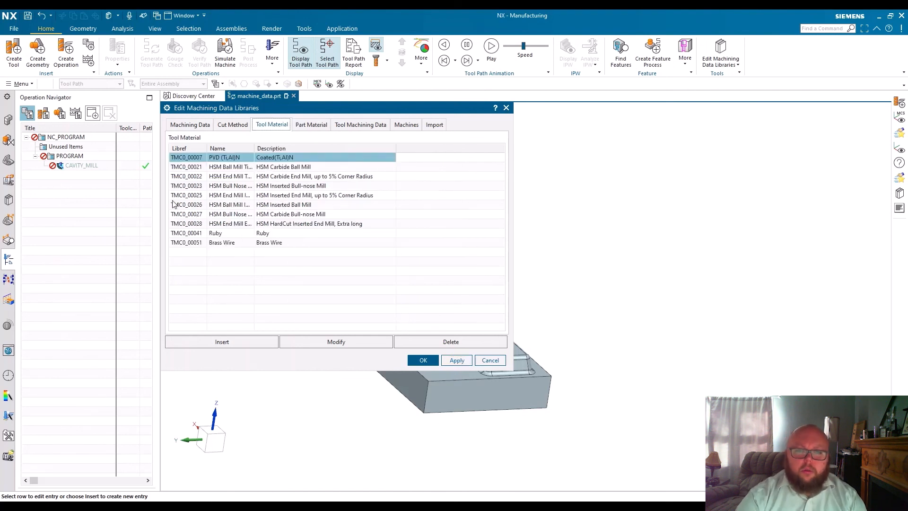
pyautogui.click(225, 346)
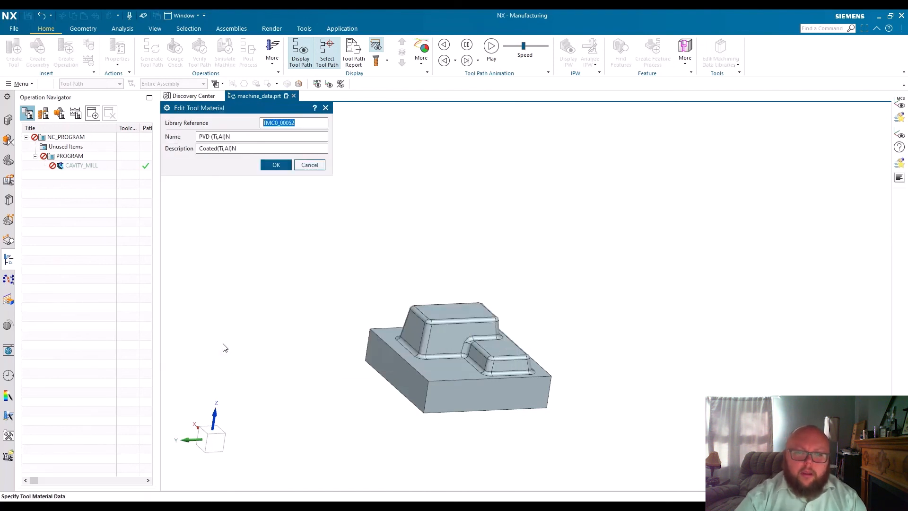
pyautogui.tripleClick(239, 136)
pyautogui.write('Swoohs')
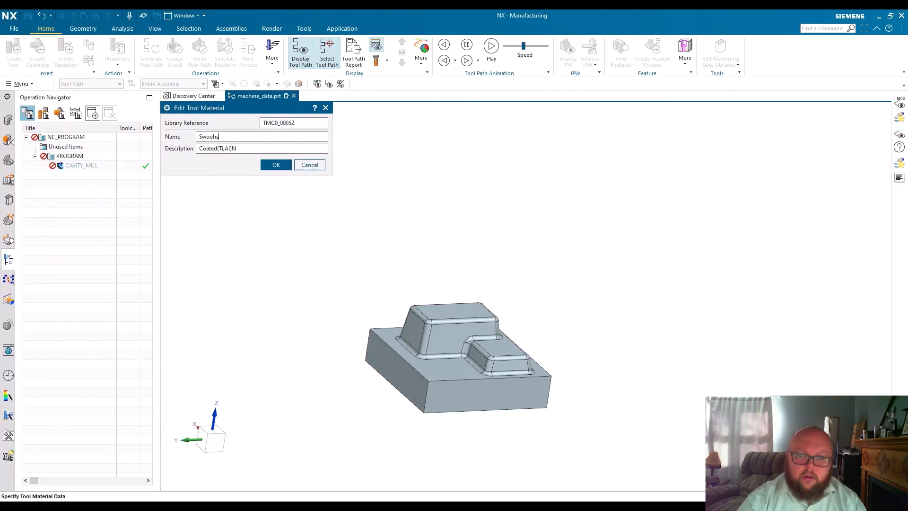
pyautogui.write('h')
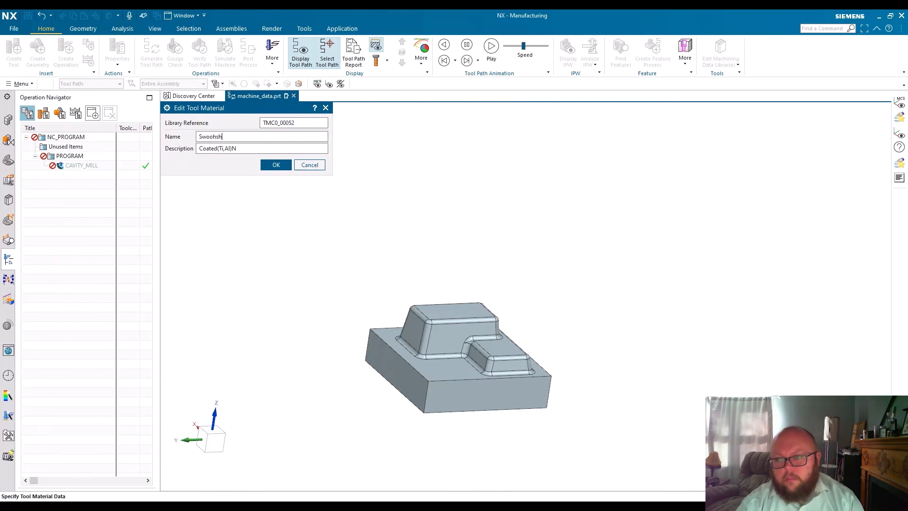
pyautogui.press('BackSpace')
pyautogui.press('BackSpace')
pyautogui.press('BackSpace')
pyautogui.write('sh')
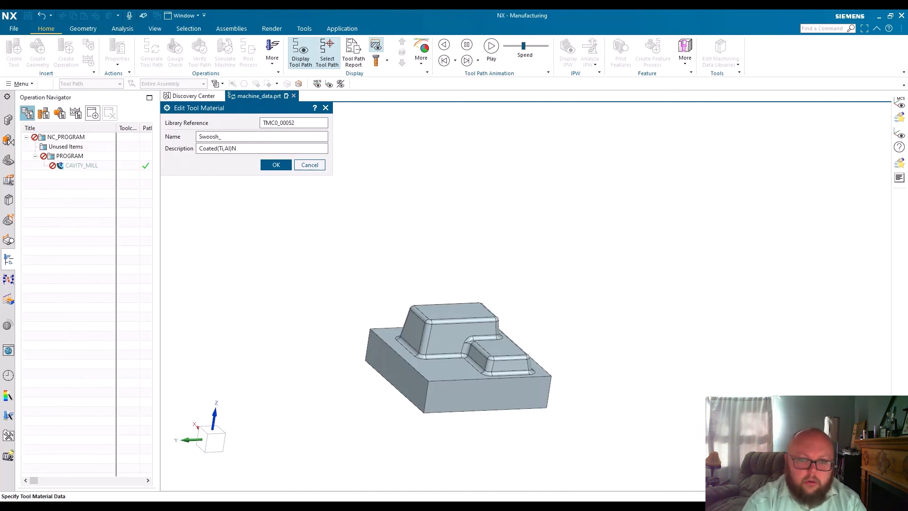
pyautogui.write('_')
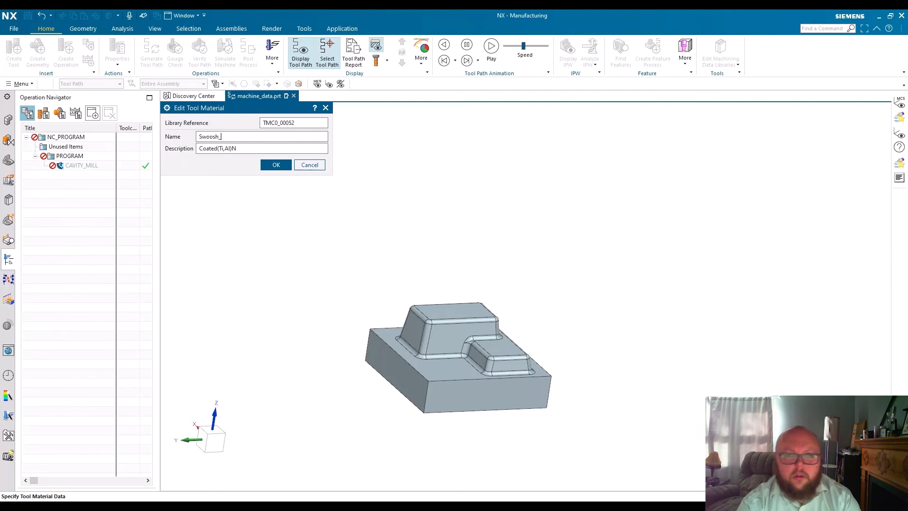
pyautogui.write('demo')
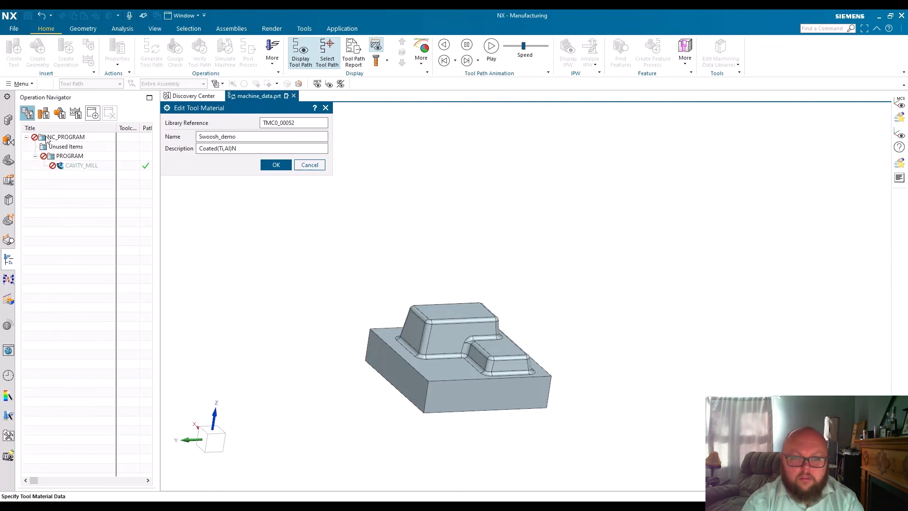
pyautogui.write('_tool')
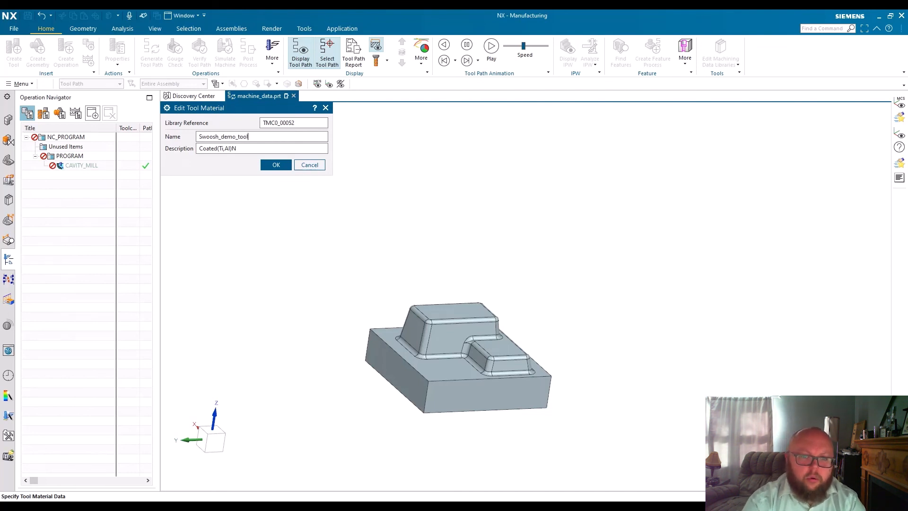
pyautogui.press('Return')
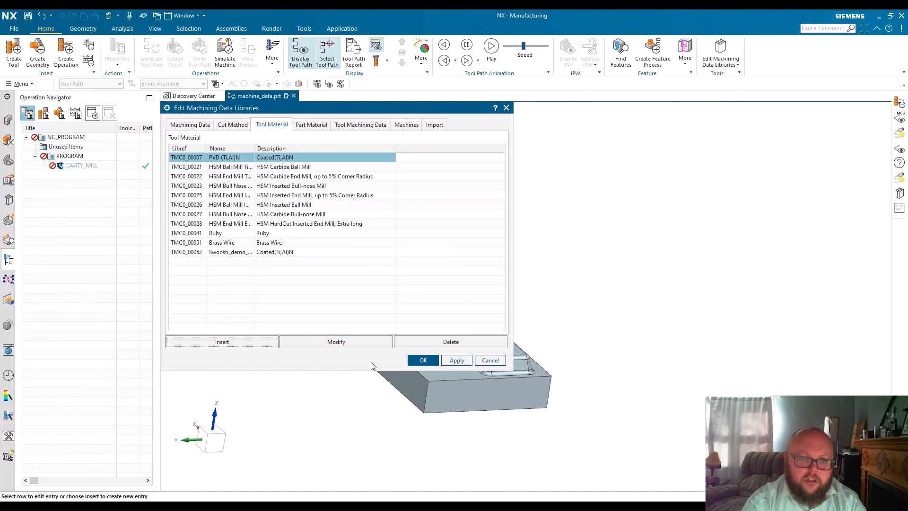
pyautogui.click(446, 362)
# Step: Insert a new cut method based on the DRILLING entry and set its mode to Milling_swoosh_HSM
pyautogui.click(241, 125)
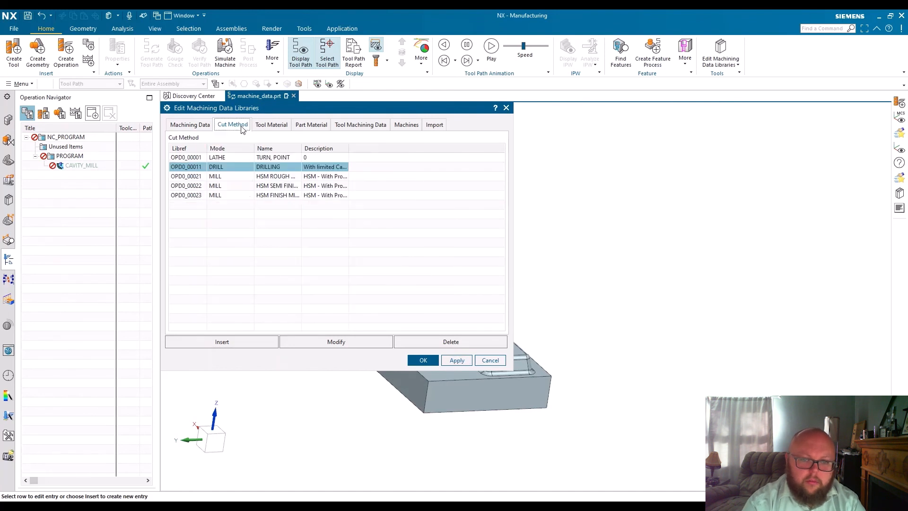
pyautogui.click(252, 339)
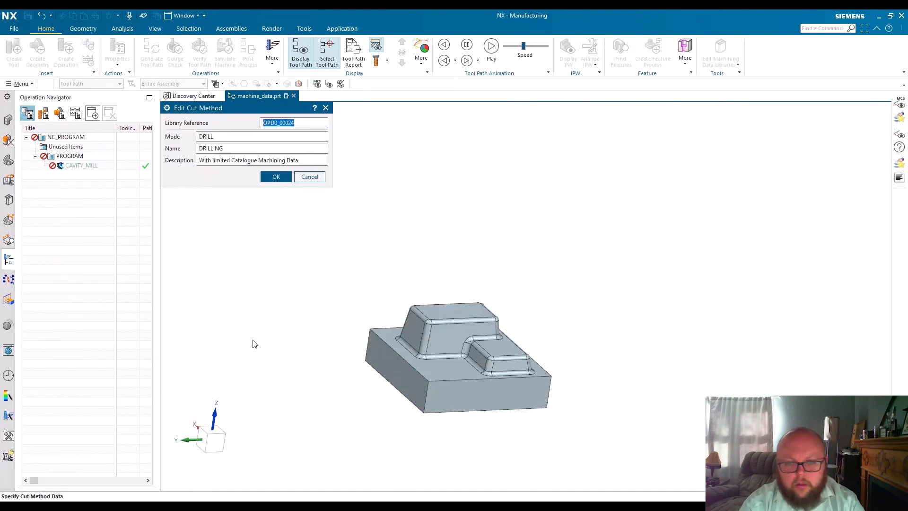
pyautogui.click(226, 138)
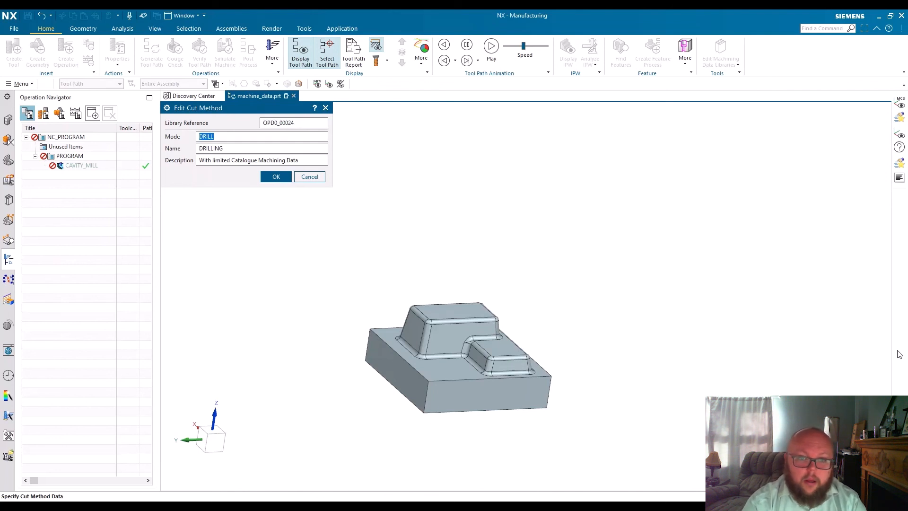
pyautogui.write('Mil')
pyautogui.press('BackSpace')
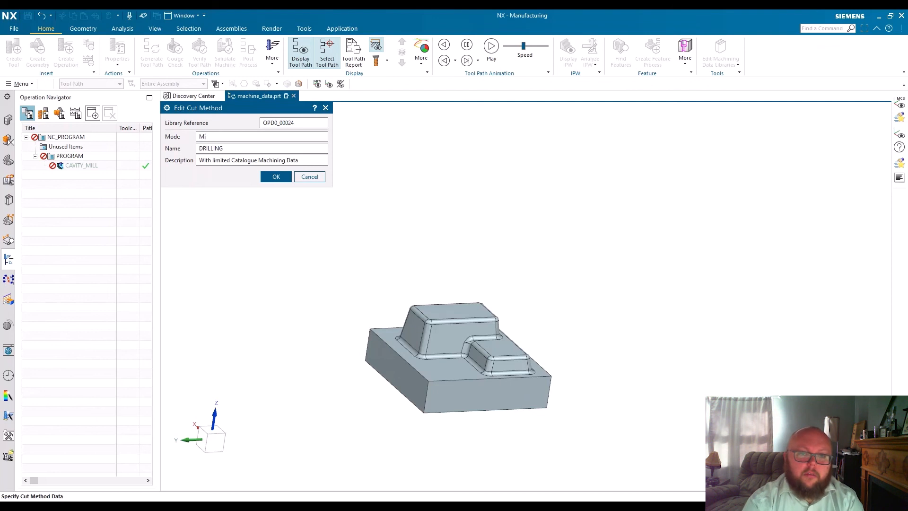
pyautogui.write('ll')
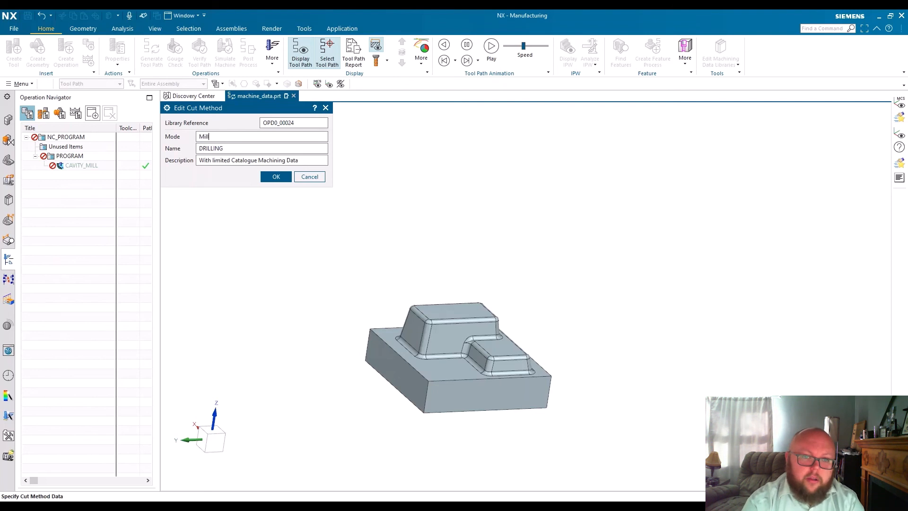
pyautogui.write('ing')
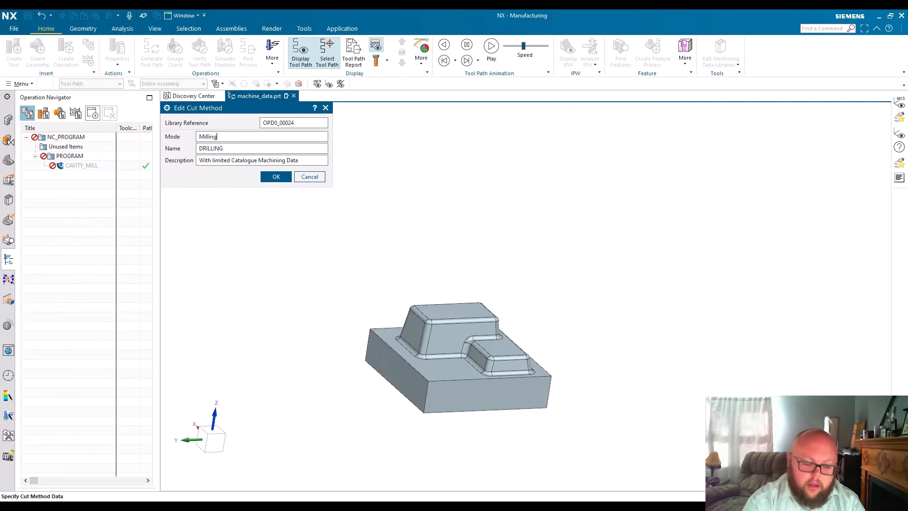
pyautogui.write('_swoosh')
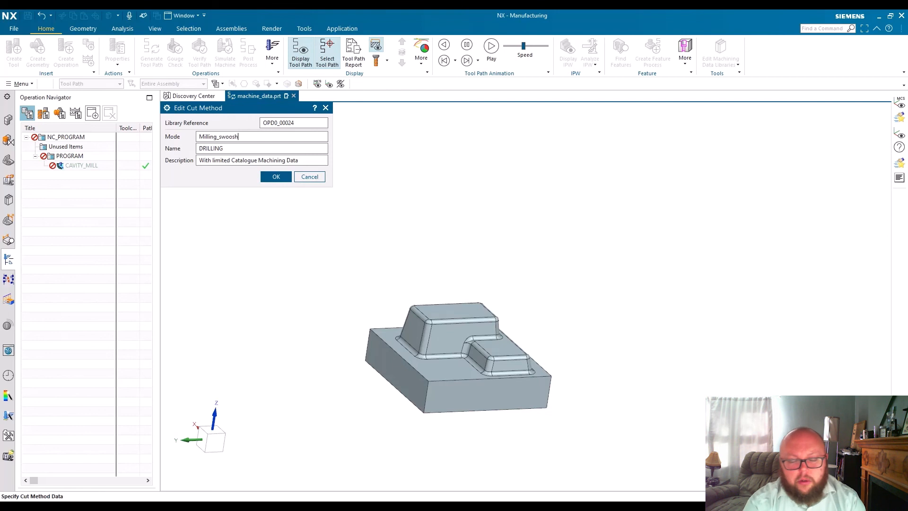
pyautogui.write('_HSM')
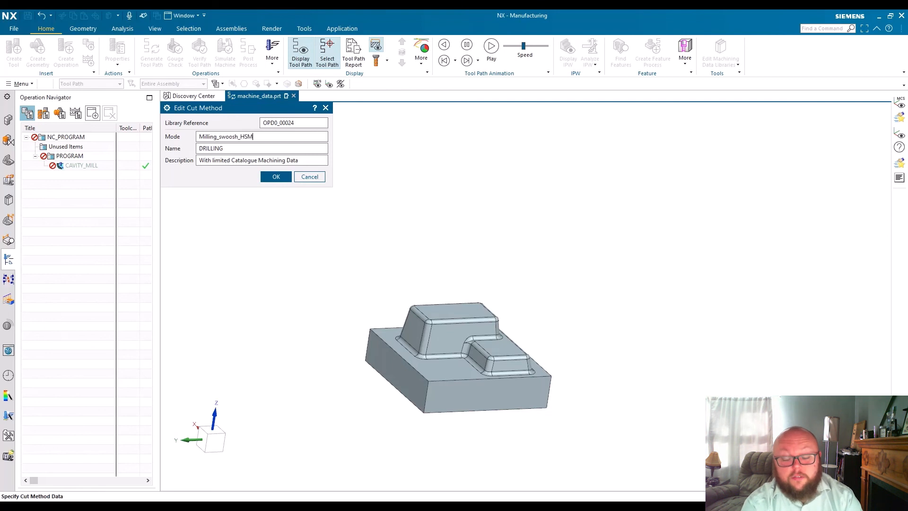
# Step: Name the new cut method Swoosh_HSM and accept the entry
pyautogui.doubleClick(242, 149)
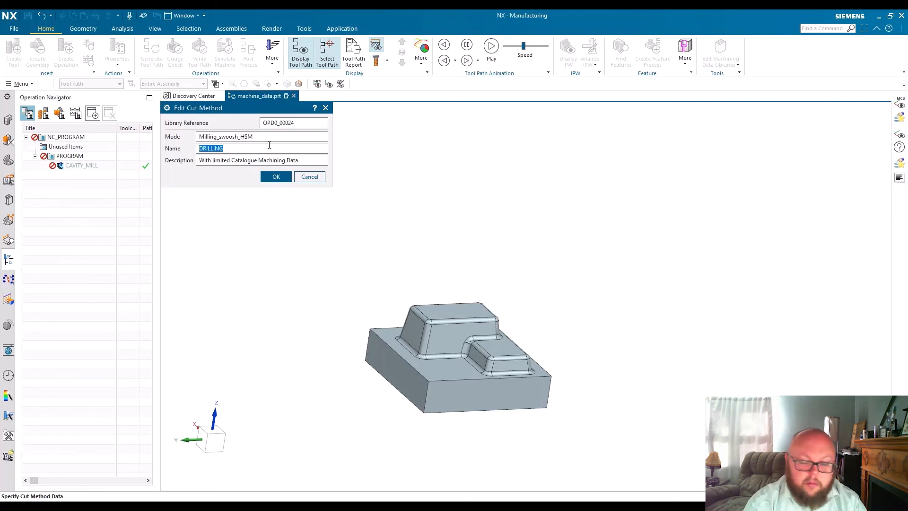
pyautogui.write('Swoo')
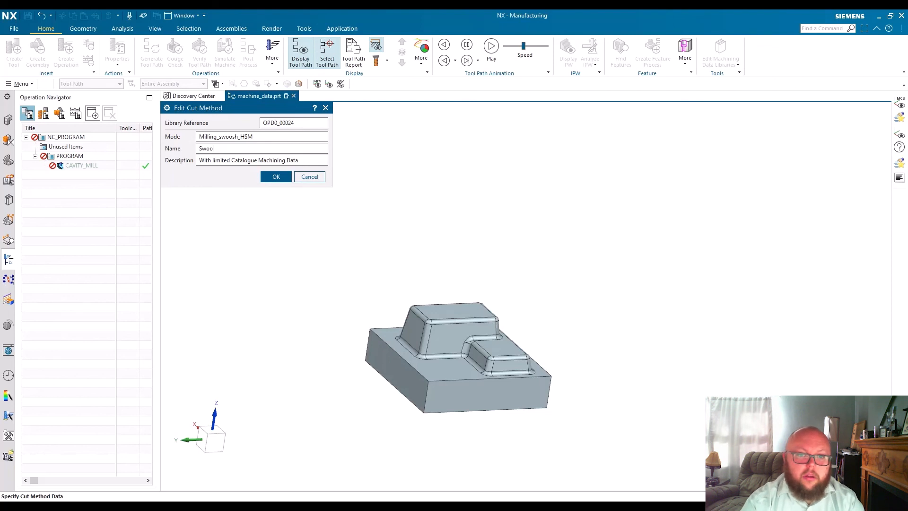
pyautogui.write('sh_HSM')
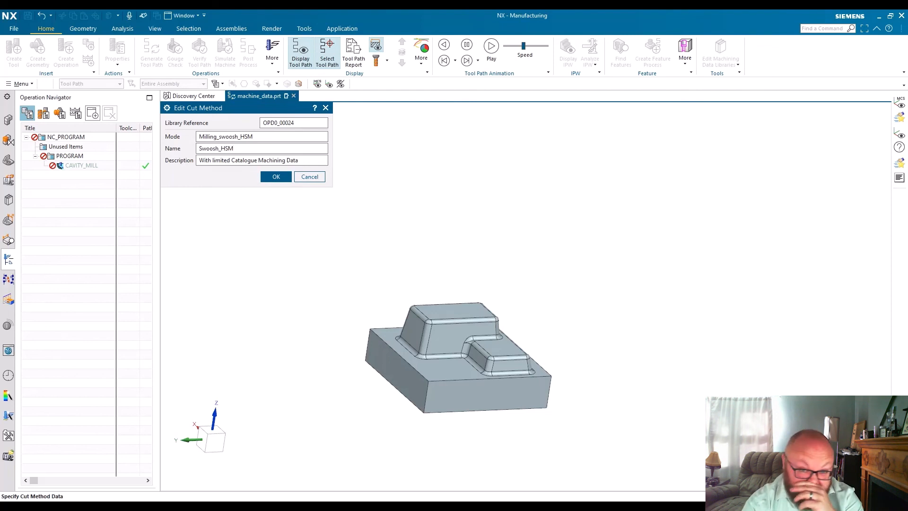
pyautogui.click(275, 178)
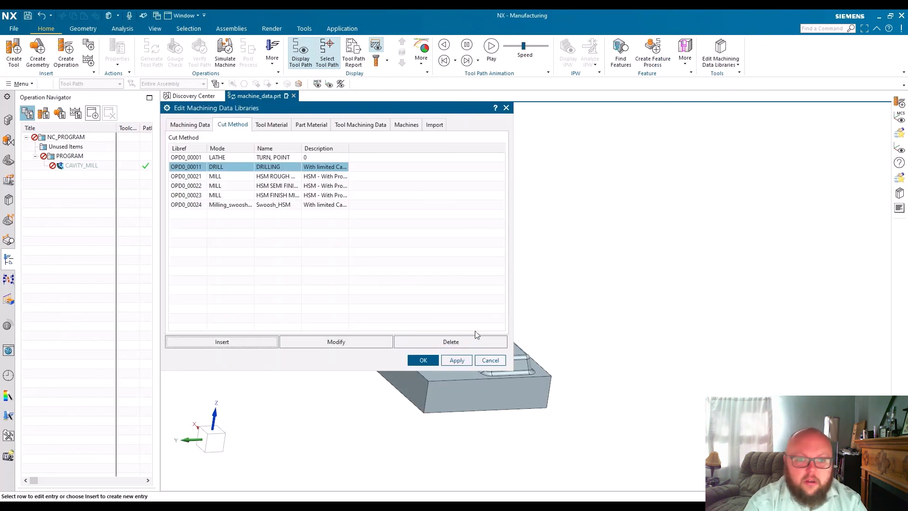
# Step: Change the mode of the Swoosh_HSM cut method to MILL and apply the change to the library
pyautogui.click(300, 205)
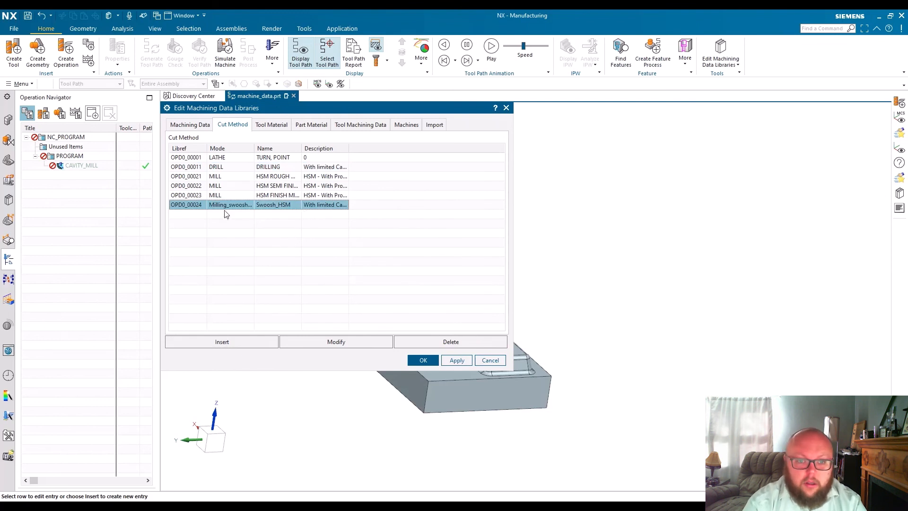
pyautogui.click(344, 342)
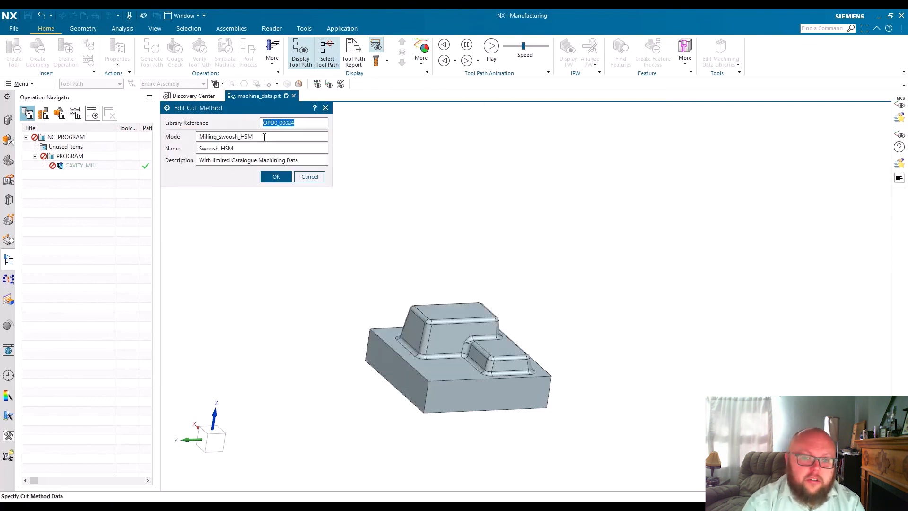
pyautogui.doubleClick(265, 137)
pyautogui.write('Ml')
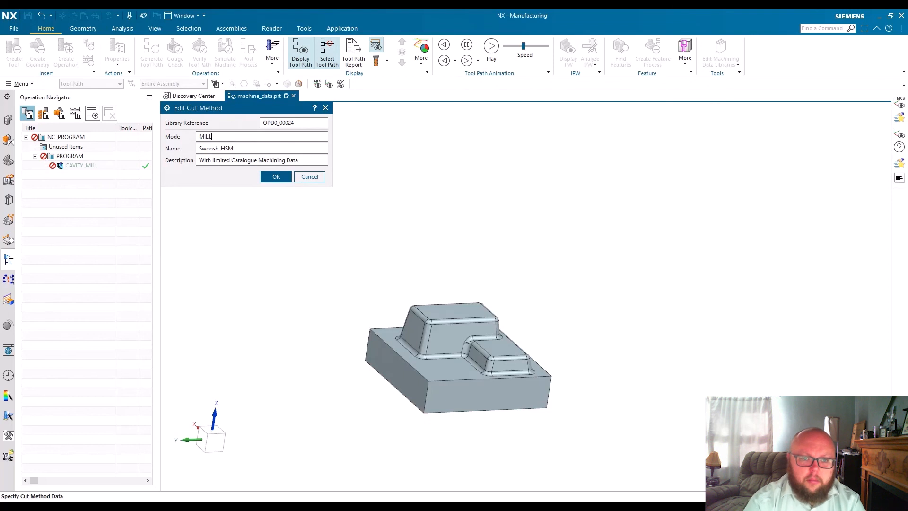
pyautogui.click(272, 179)
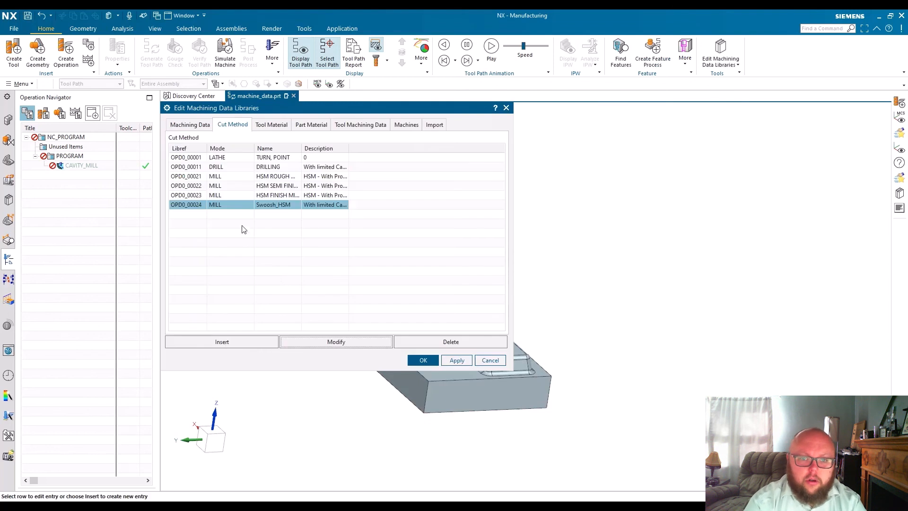
pyautogui.click(455, 361)
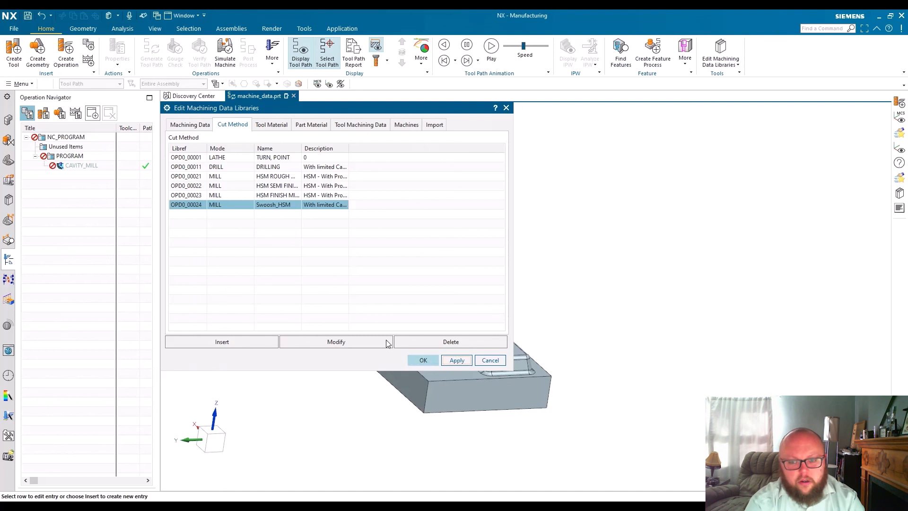
# Step: Filter the machining data by tool material Swoosh_demo_tool, cut method Swoosh_HSM and part material Swoosh material
pyautogui.click(189, 124)
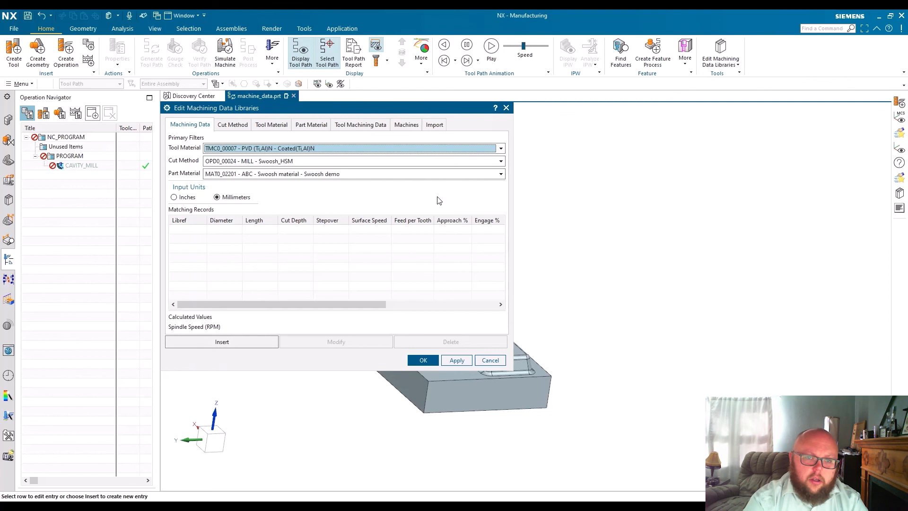
pyautogui.click(503, 150)
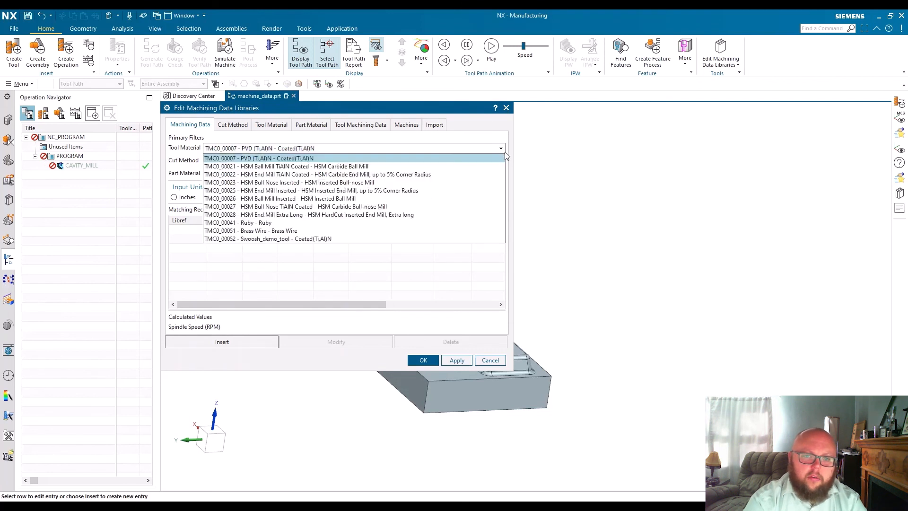
pyautogui.click(322, 239)
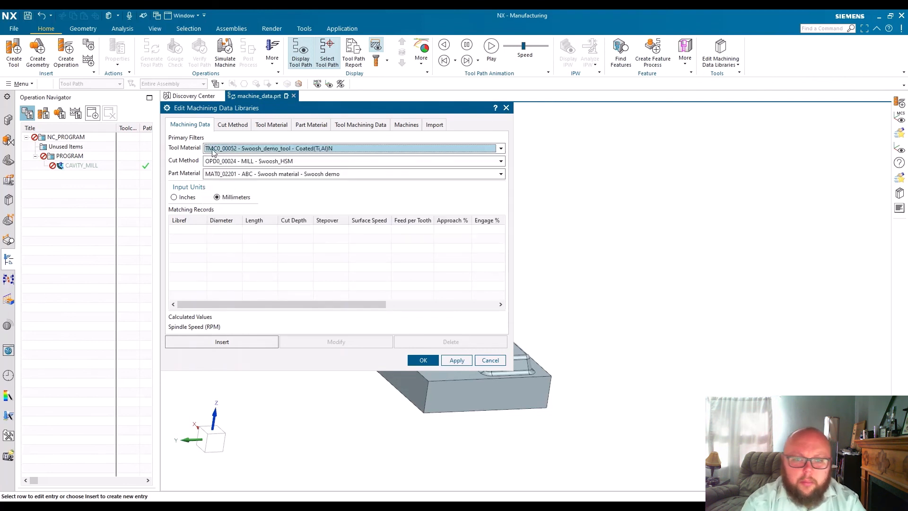
pyautogui.click(301, 162)
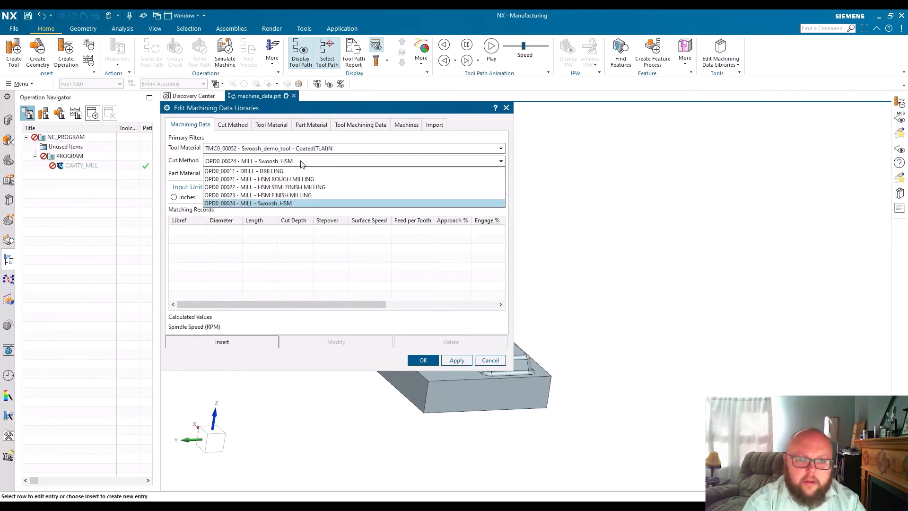
pyautogui.click(283, 203)
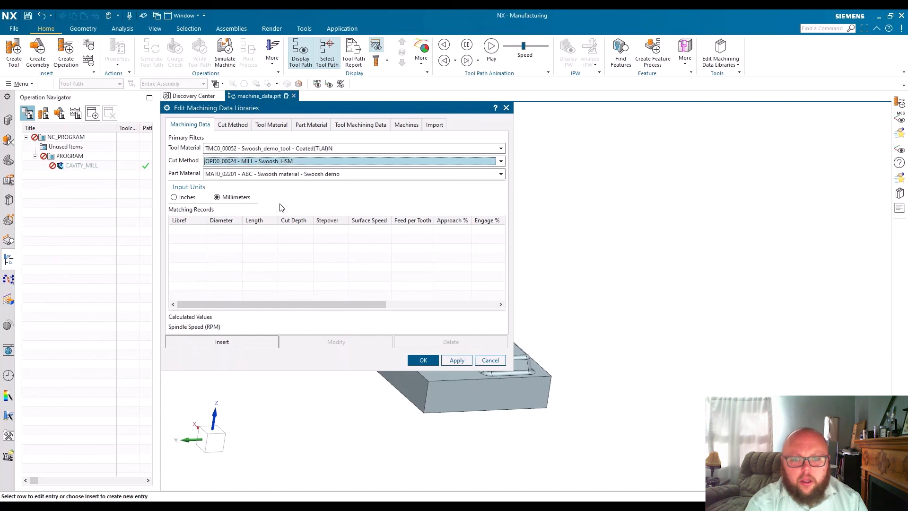
pyautogui.click(318, 175)
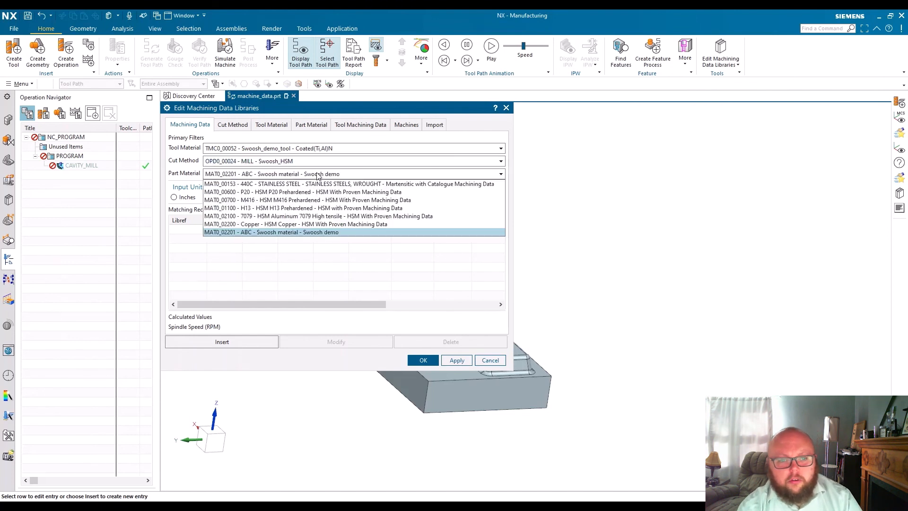
pyautogui.click(317, 233)
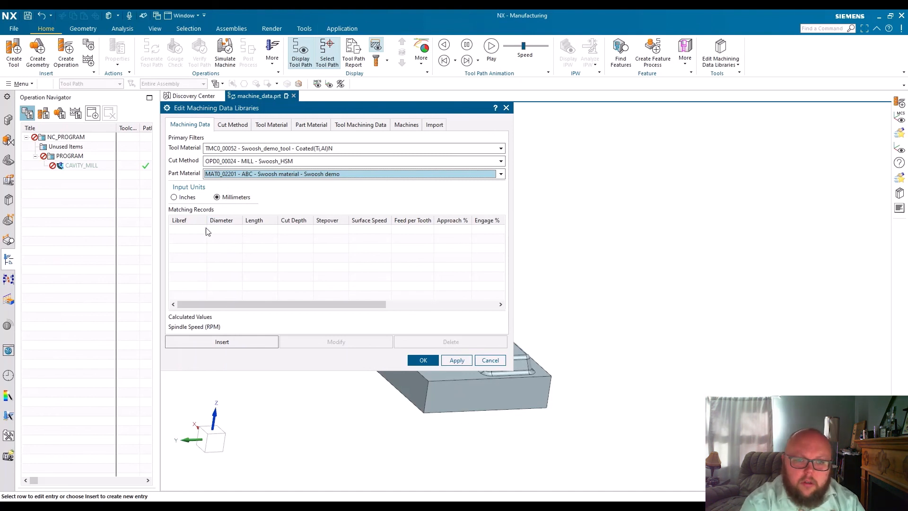
# Step: Insert a machining data record with diameter 16 mm, length 30 mm and cut depth 25 mm
pyautogui.click(234, 344)
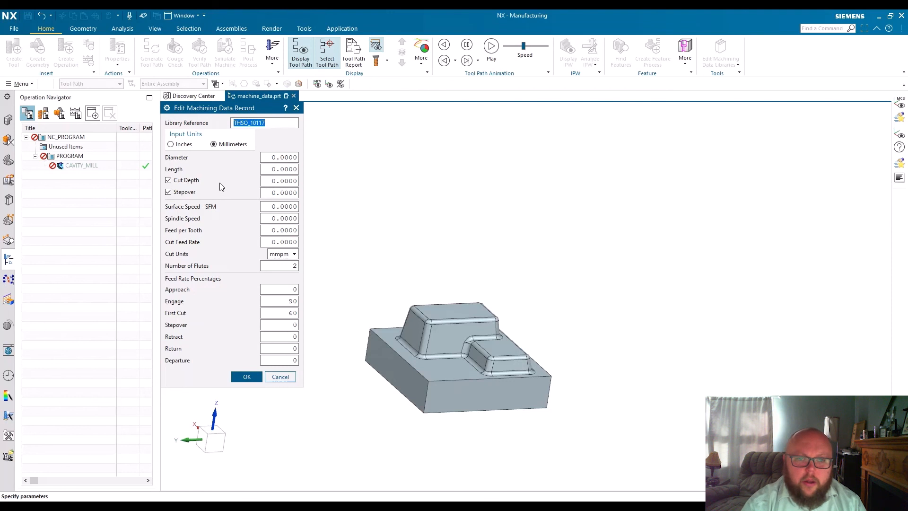
pyautogui.click(296, 158)
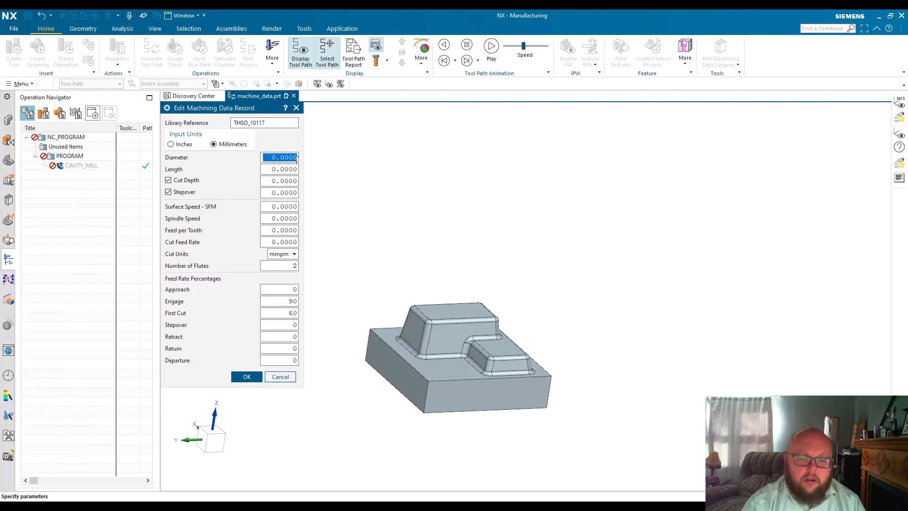
pyautogui.write('16')
pyautogui.press('Tab')
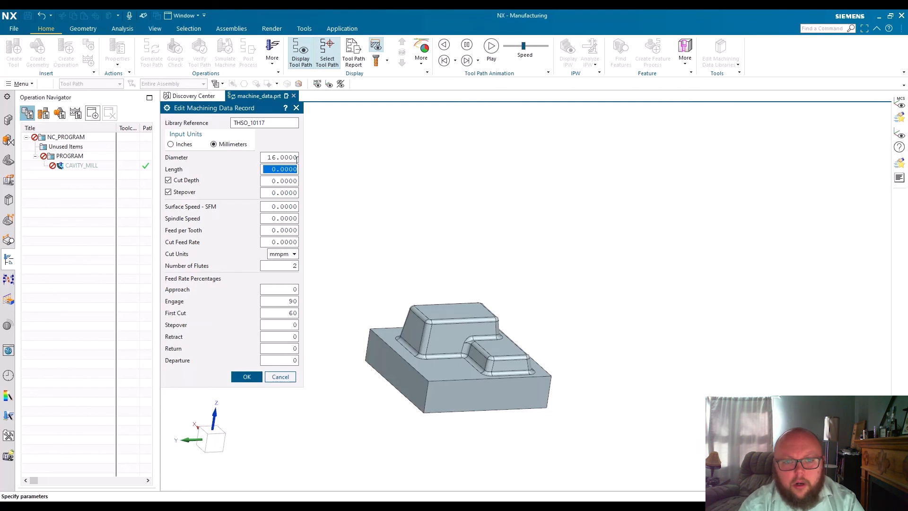
pyautogui.write('30')
pyautogui.press('Tab')
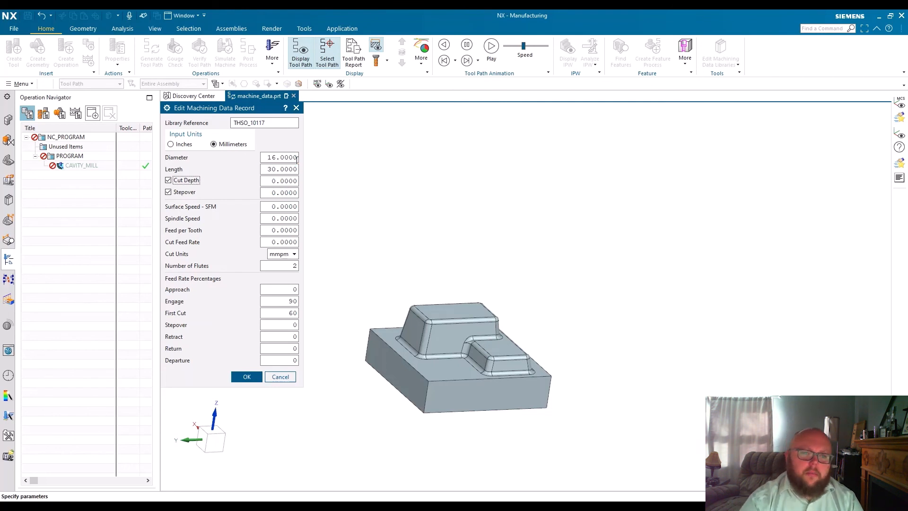
pyautogui.press('Tab')
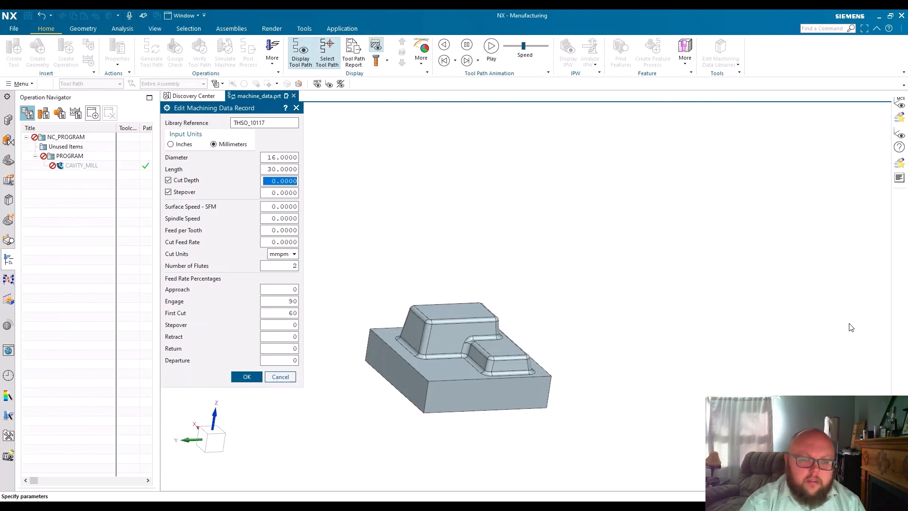
pyautogui.write('25')
pyautogui.press('Tab')
pyautogui.press('Tab')
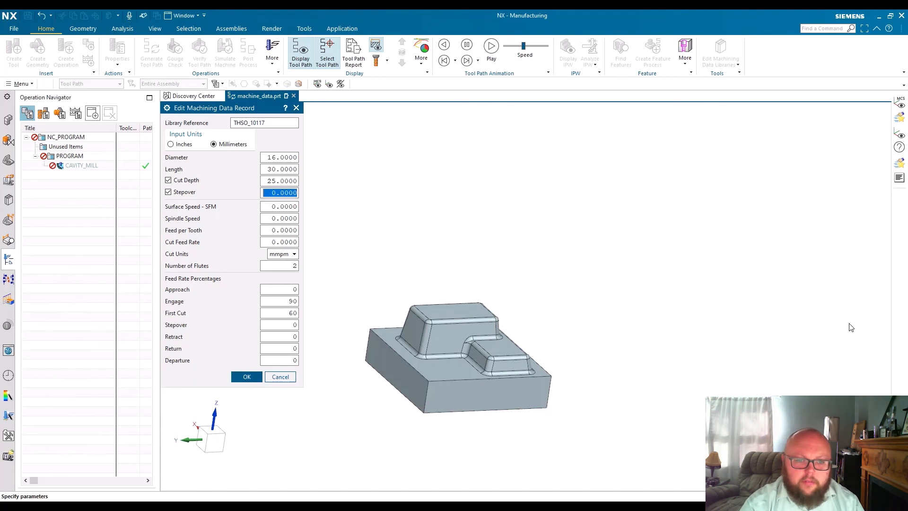
# Step: Set the record's stepover to 22 percent of the tool diameter with the expression 16*.22
pyautogui.write('22')
pyautogui.press('Tab')
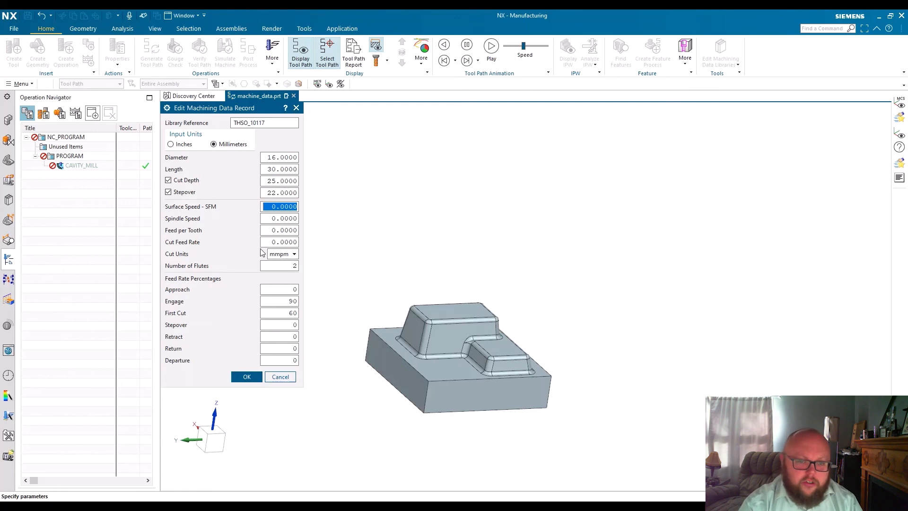
pyautogui.click(282, 191)
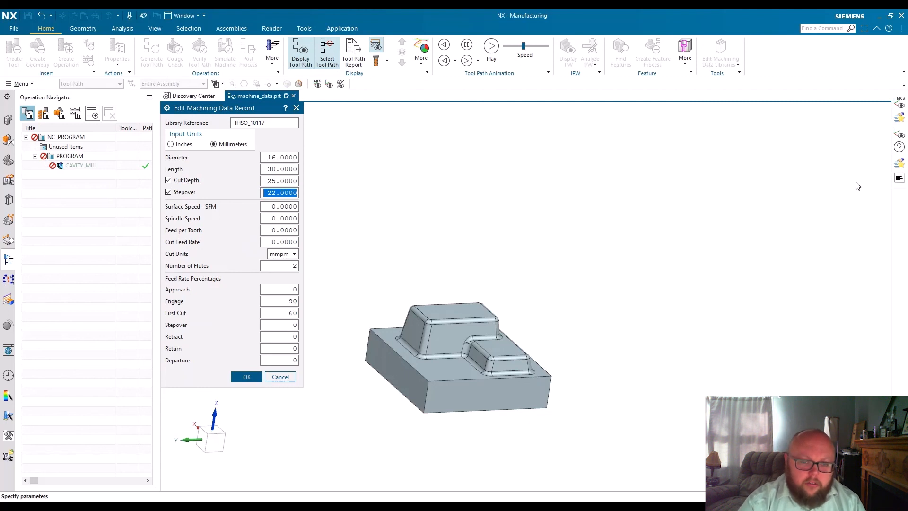
pyautogui.write('16*')
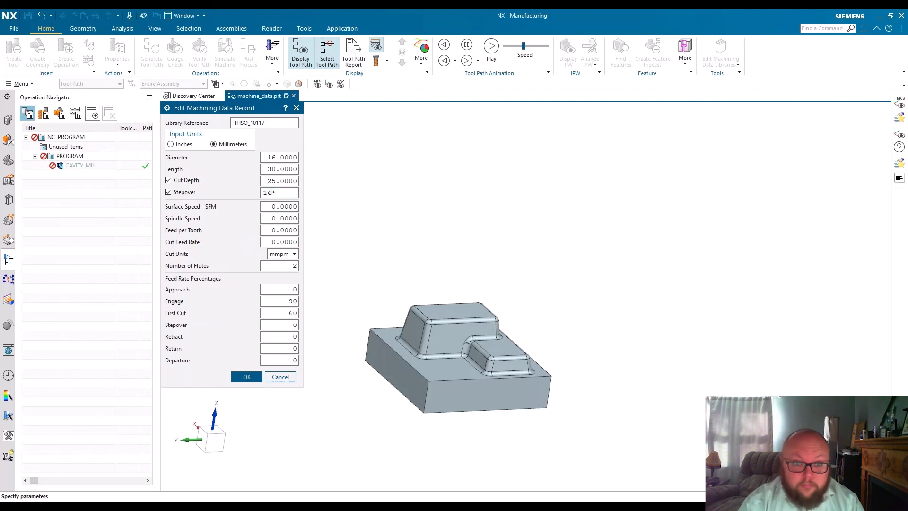
pyautogui.write('.22')
pyautogui.press('Tab')
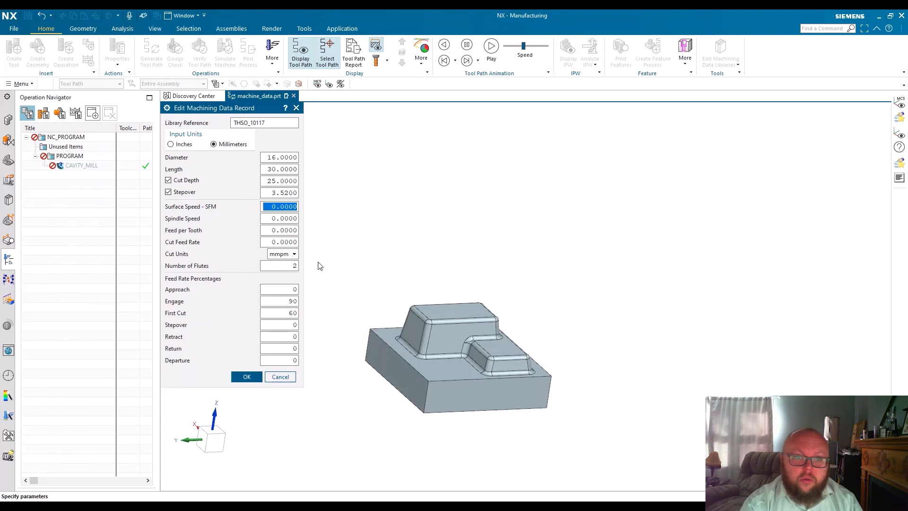
# Step: Try a spindle speed of 12000 for the record and replace it by setting the surface speed to 600
pyautogui.click(282, 218)
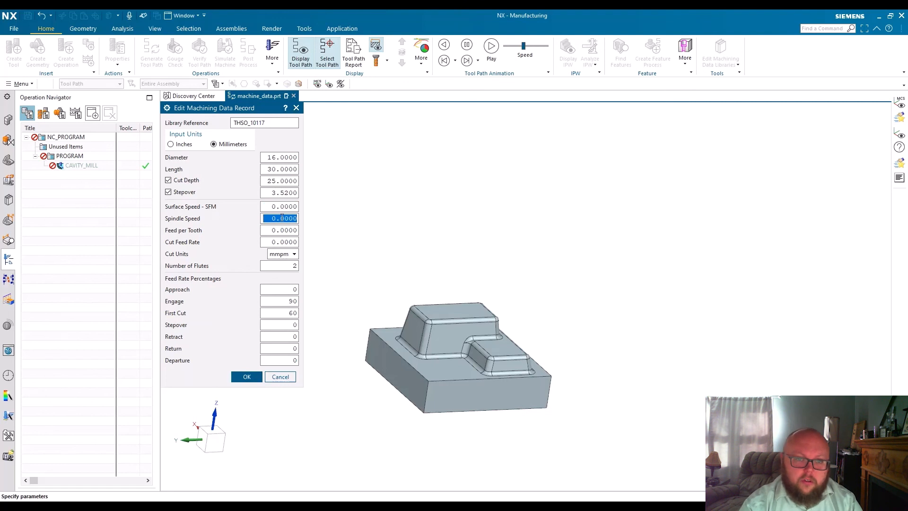
pyautogui.write('12')
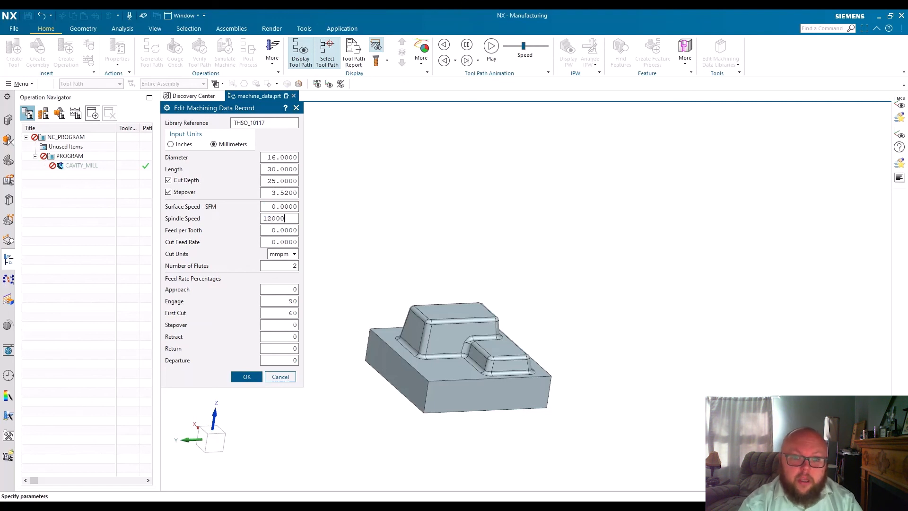
pyautogui.press('Tab')
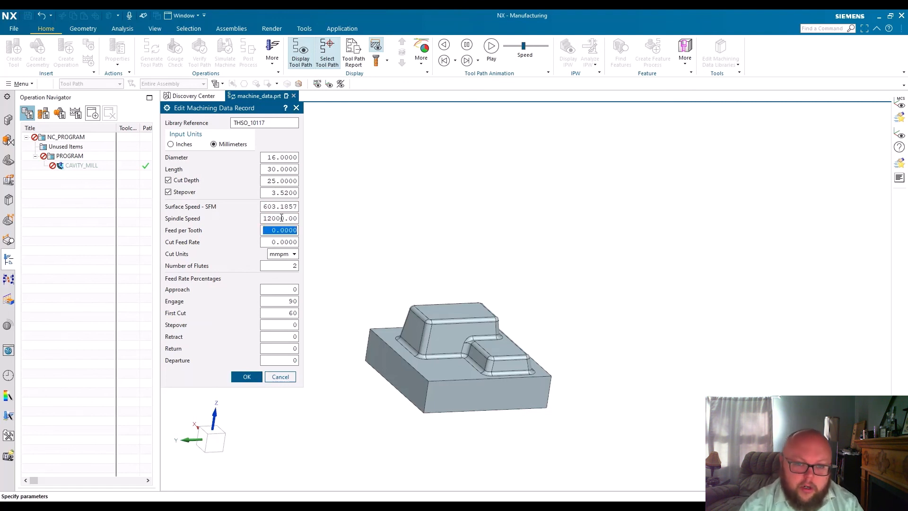
pyautogui.click(280, 206)
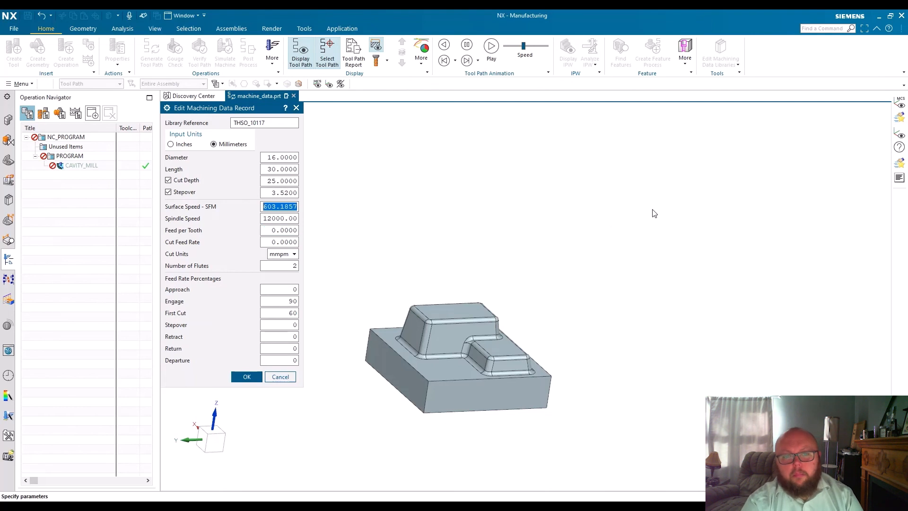
pyautogui.write('6000')
pyautogui.press('Tab')
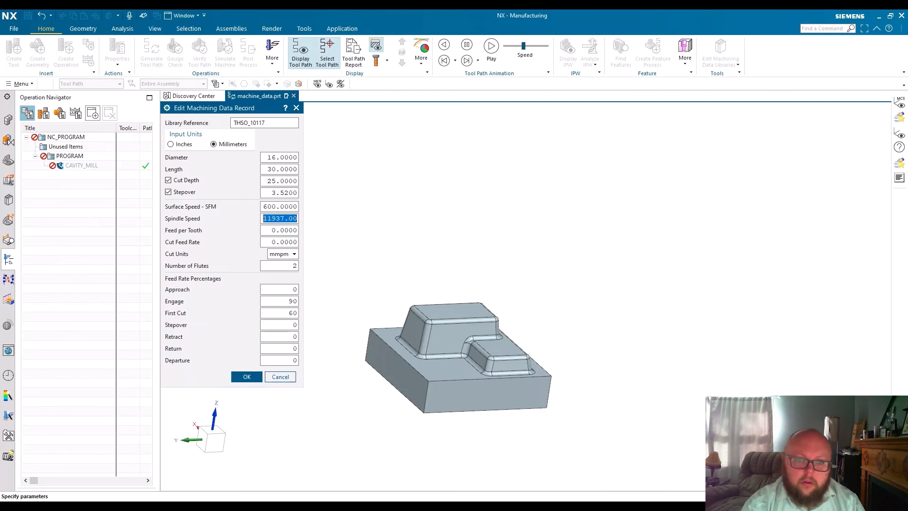
# Step: Set the record's number of flutes to 3 and its cut feed rate to 4000 mmpm
pyautogui.click(290, 246)
pyautogui.write('400')
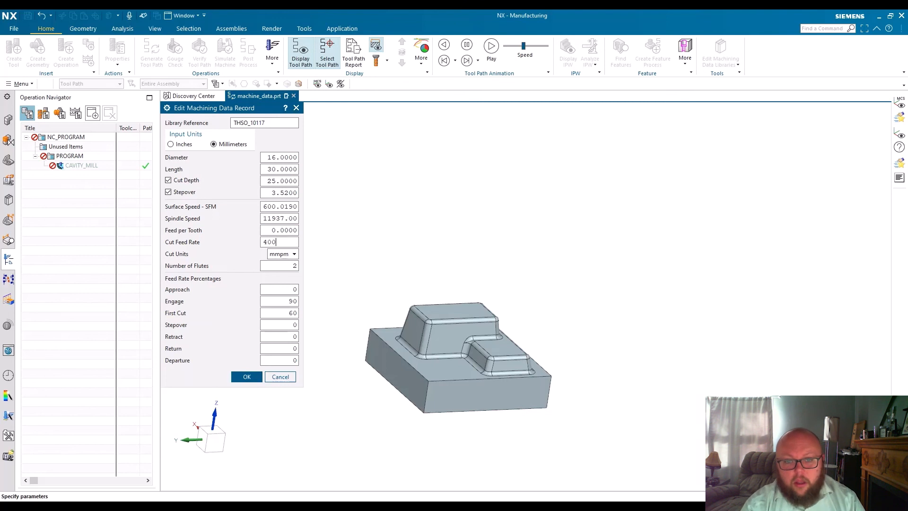
pyautogui.press('Tab')
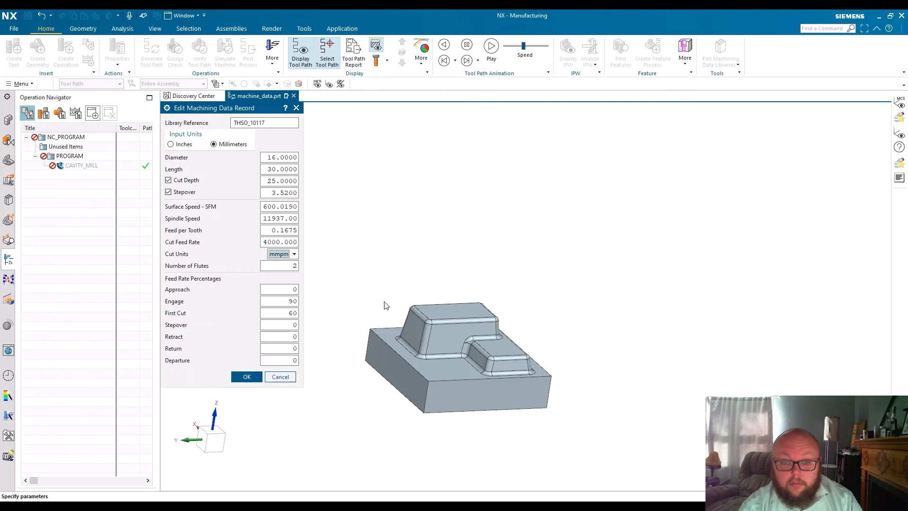
pyautogui.click(275, 267)
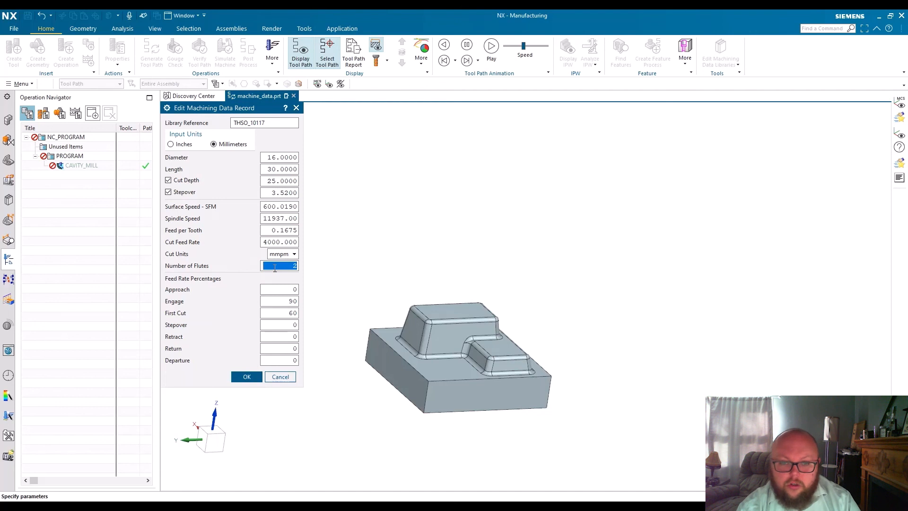
pyautogui.write('3')
pyautogui.press('Tab')
pyautogui.click(281, 241)
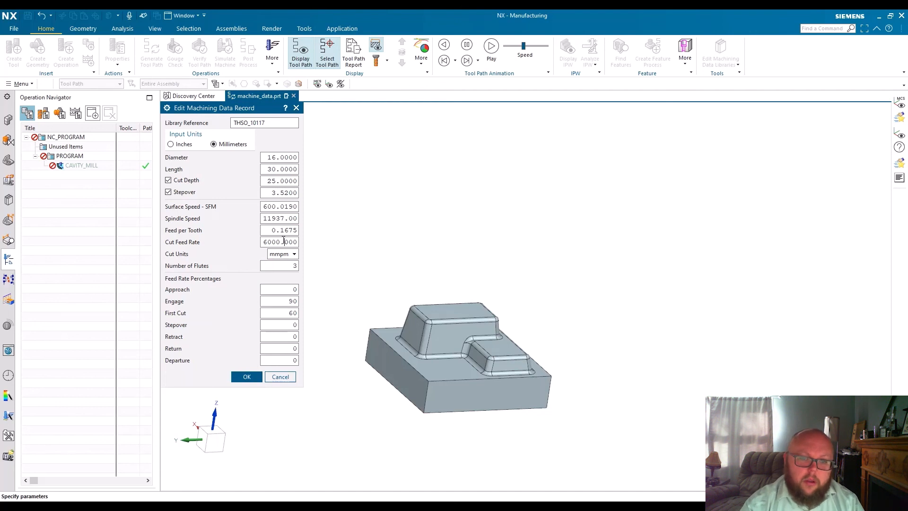
pyautogui.write('4000')
pyautogui.press('Tab')
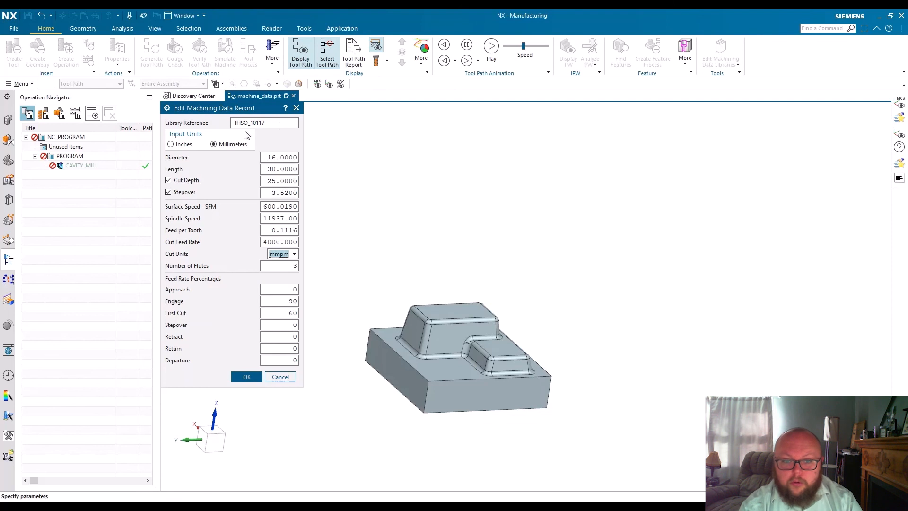
# Step: Accept the new machining data record, apply it to the library and close the machining data libraries
pyautogui.click(246, 377)
pyautogui.click(447, 361)
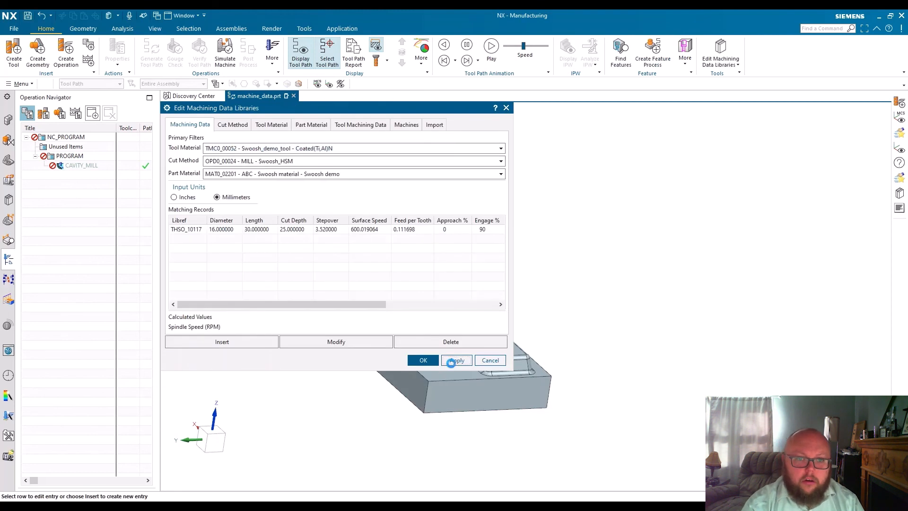
pyautogui.click(422, 361)
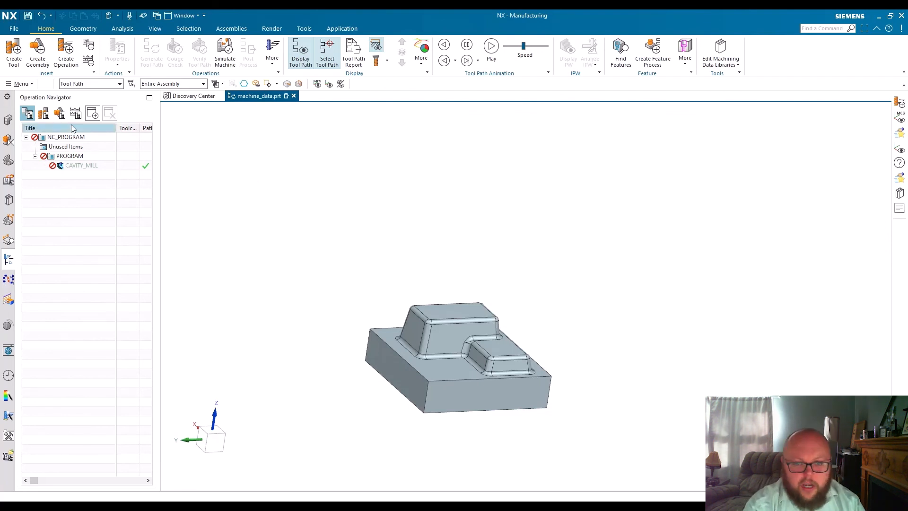
# Step: Assign the part material Swoosh material (code ABC, MAT0_02201) to the WORKPIECE geometry and accept it
pyautogui.click(43, 112)
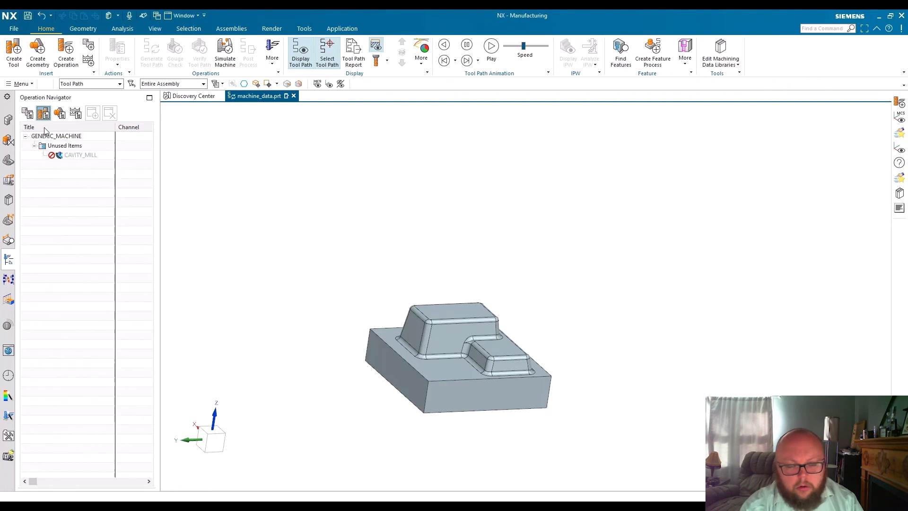
pyautogui.click(59, 112)
pyautogui.click(80, 165)
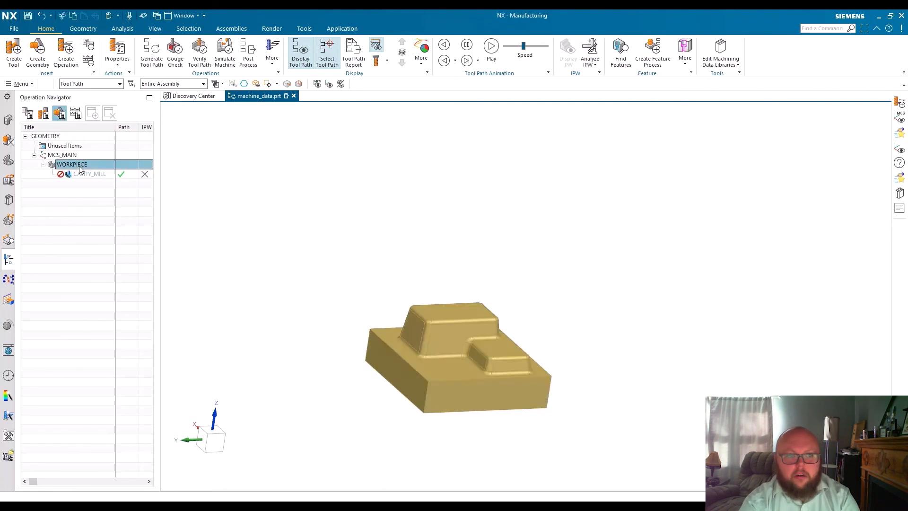
pyautogui.doubleClick(80, 167)
pyautogui.click(289, 261)
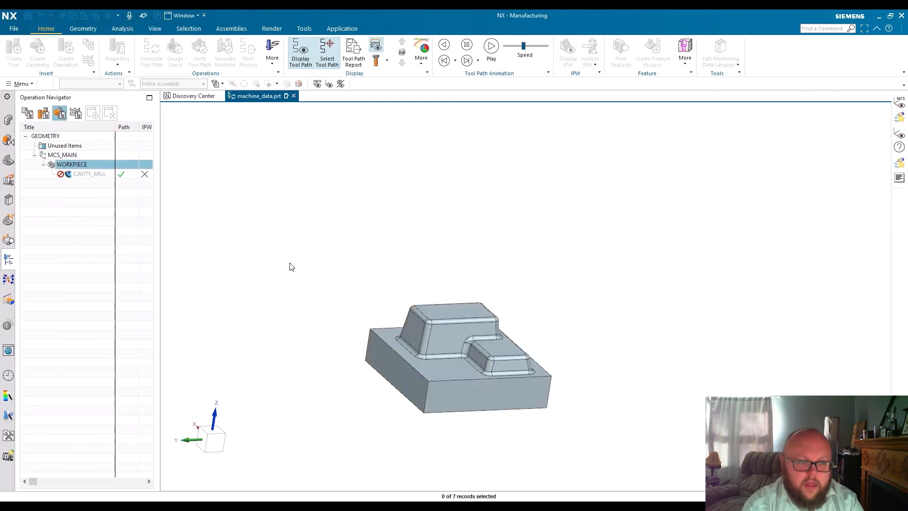
pyautogui.click(240, 230)
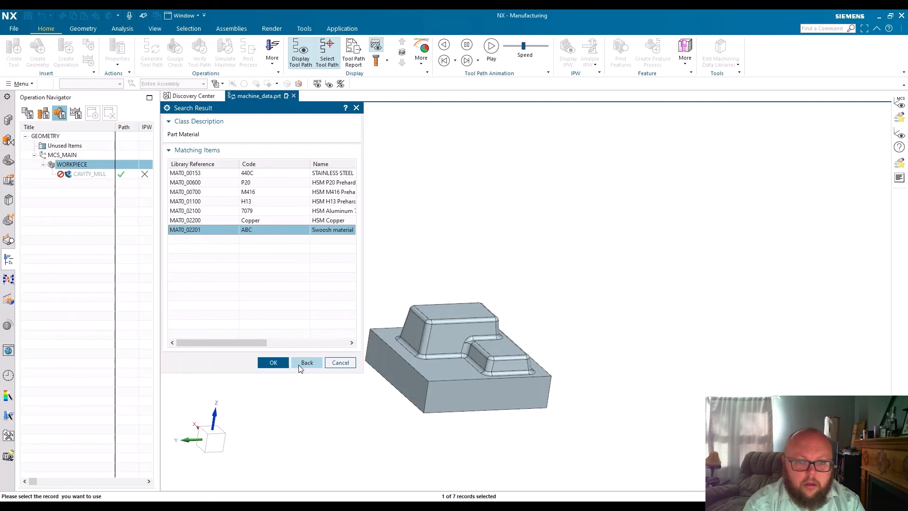
pyautogui.click(273, 362)
pyautogui.click(244, 299)
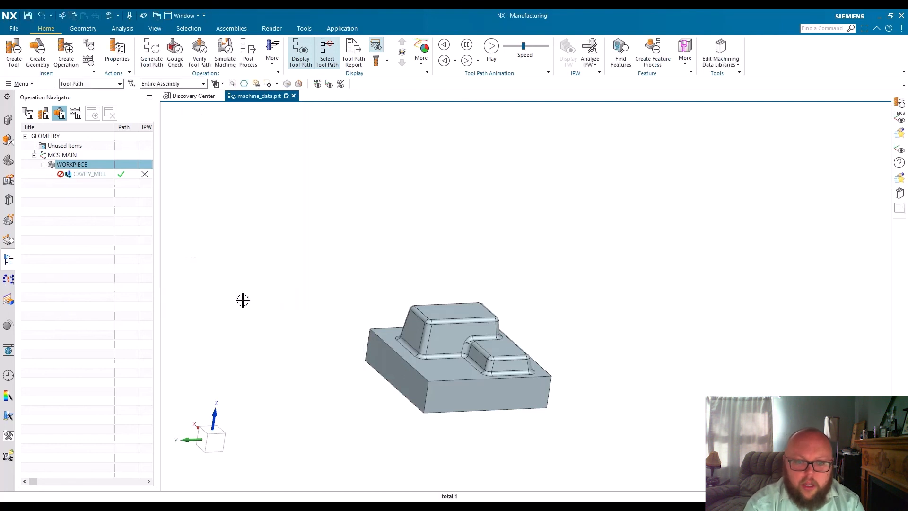
# Step: Set the cut method of the MILL_ROUGH method to Swoosh_HSM (OPD0_00024) and accept it
pyautogui.click(43, 113)
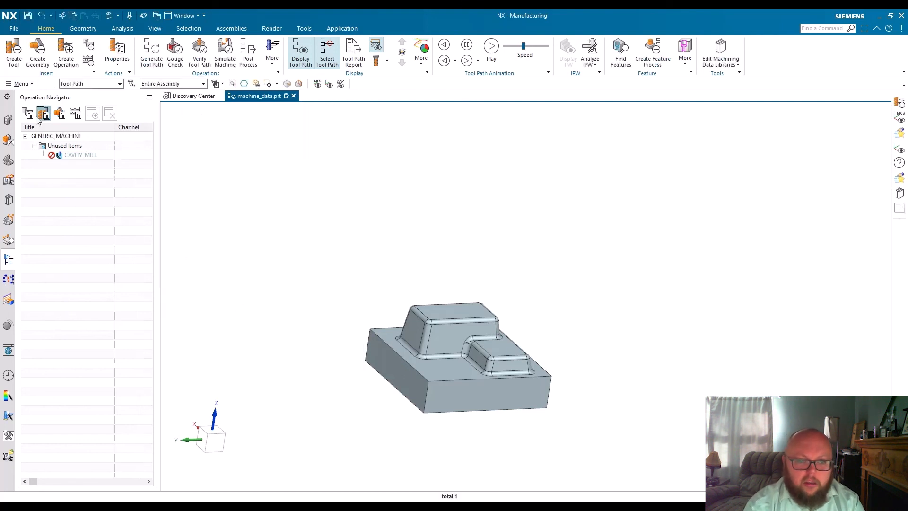
pyautogui.click(75, 114)
pyautogui.doubleClick(65, 164)
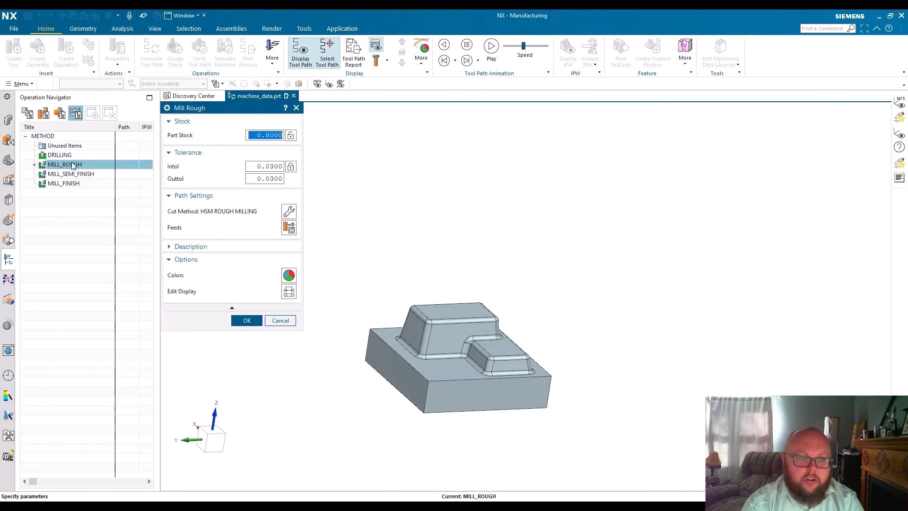
pyautogui.click(289, 212)
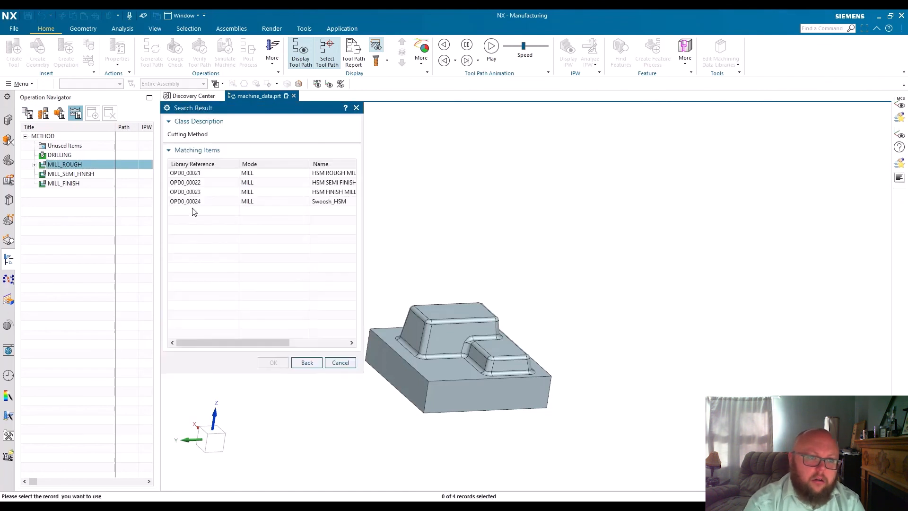
pyautogui.click(226, 202)
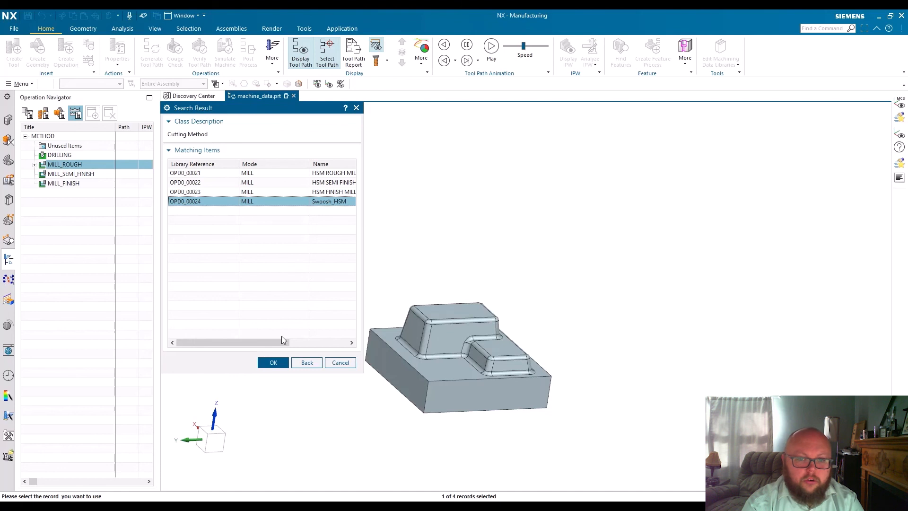
pyautogui.click(273, 363)
pyautogui.click(255, 319)
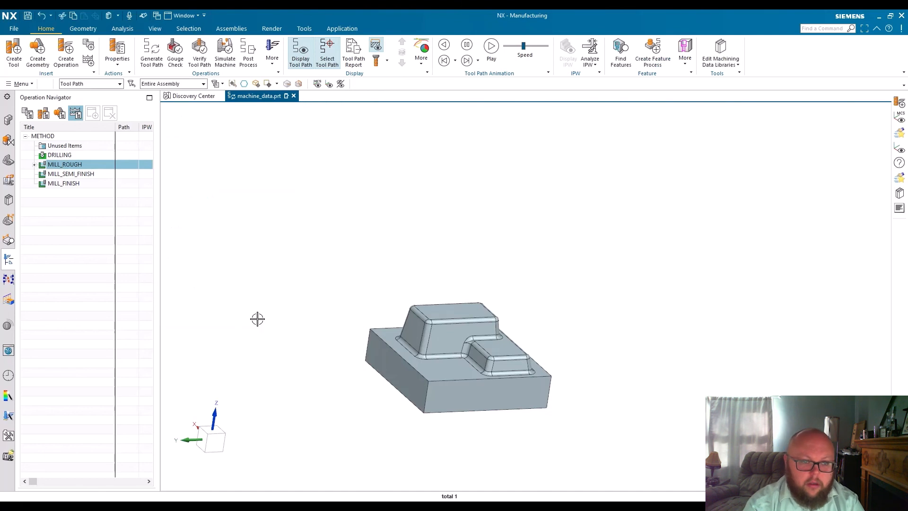
# Step: Open the CAVITY_MILL operation and create a new mill_planar tool of subtype MILL under GENERIC_MACHINE
pyautogui.click(44, 114)
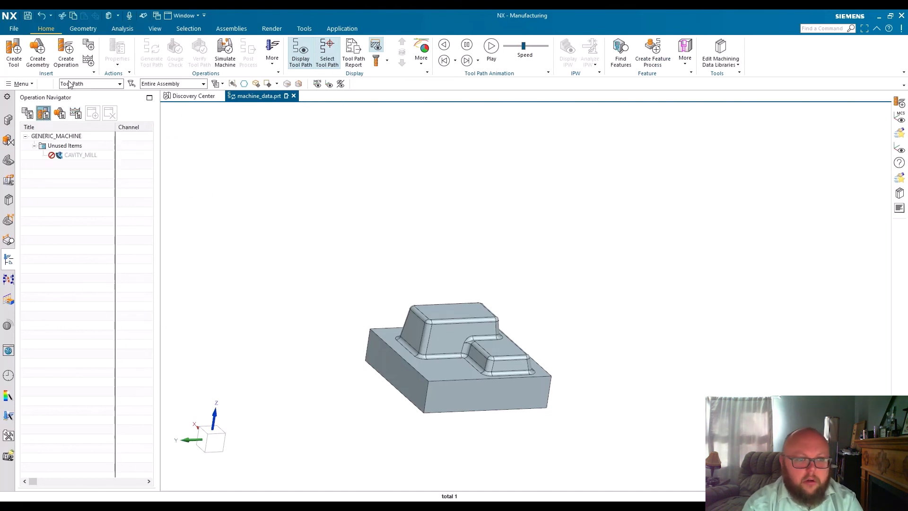
pyautogui.click(27, 113)
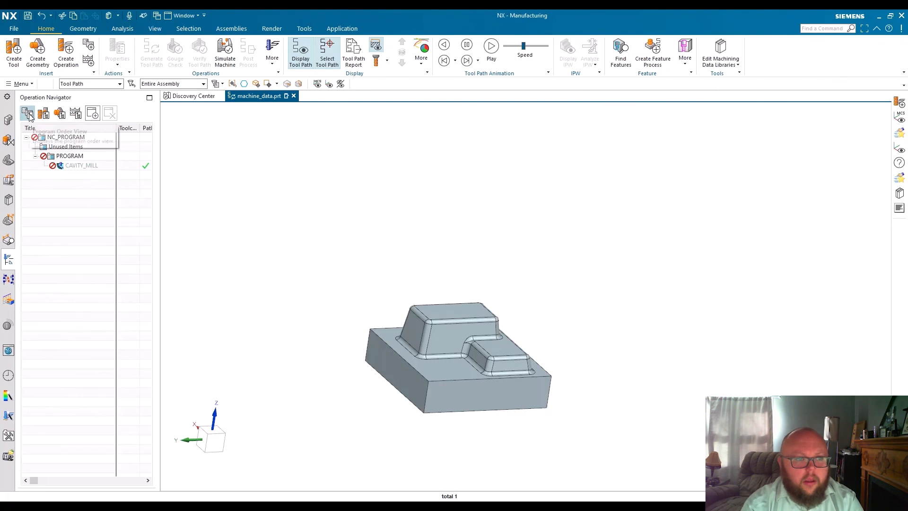
pyautogui.doubleClick(75, 166)
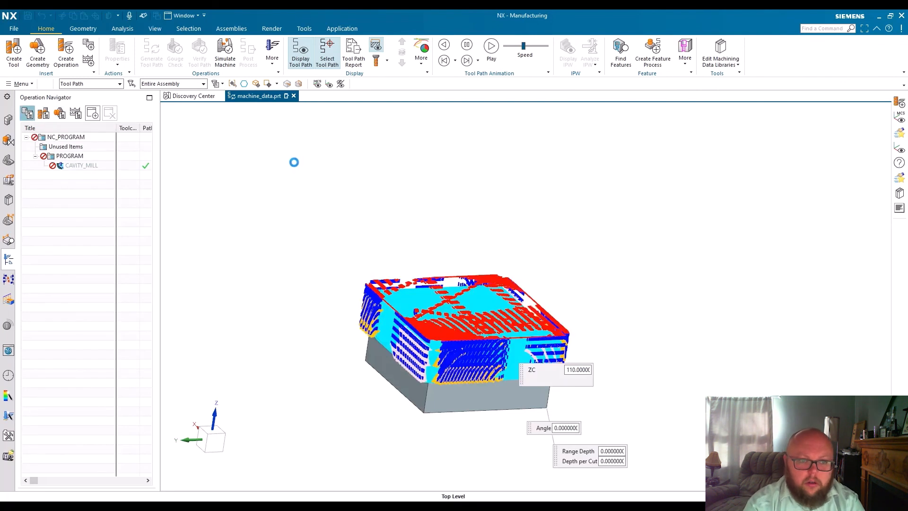
pyautogui.click(403, 155)
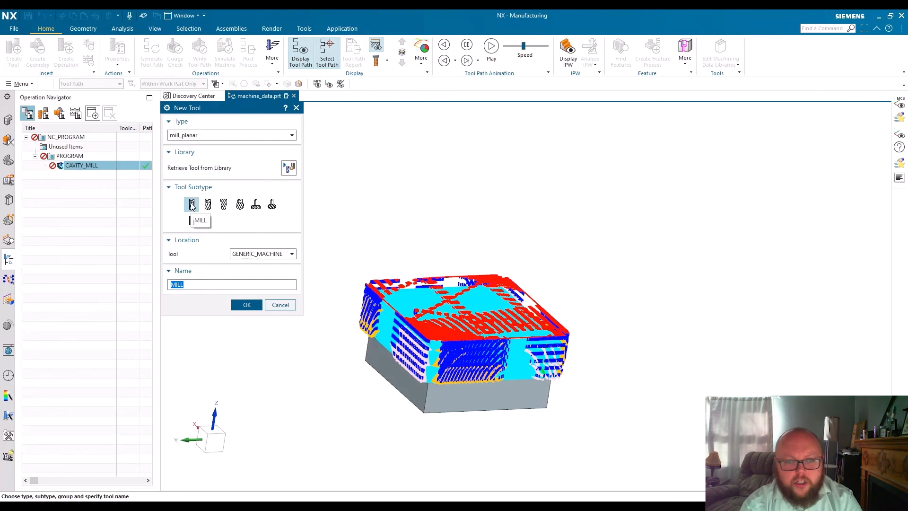
pyautogui.click(243, 304)
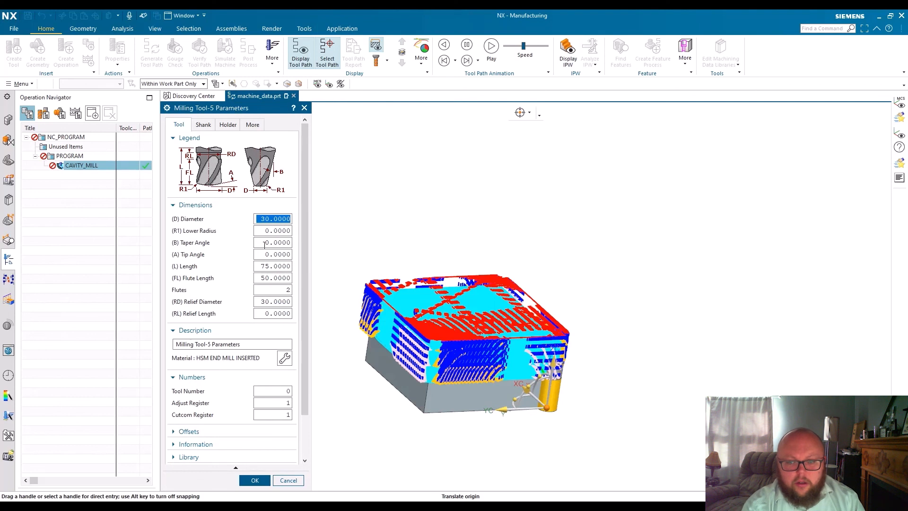
# Step: Set the tool's diameter to 16, lower radius to 1, flute length to 30 and number of flutes to 3
pyautogui.write('16')
pyautogui.press('Tab')
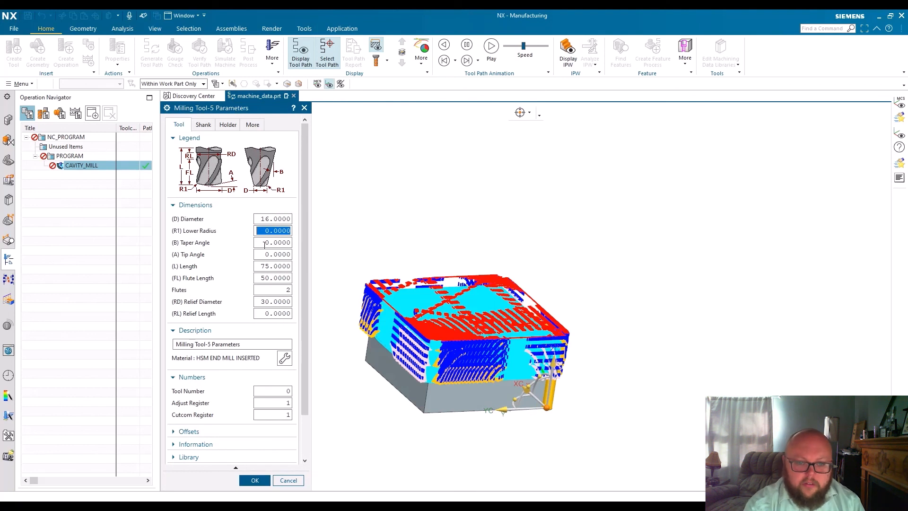
pyautogui.write('1')
pyautogui.press('Tab')
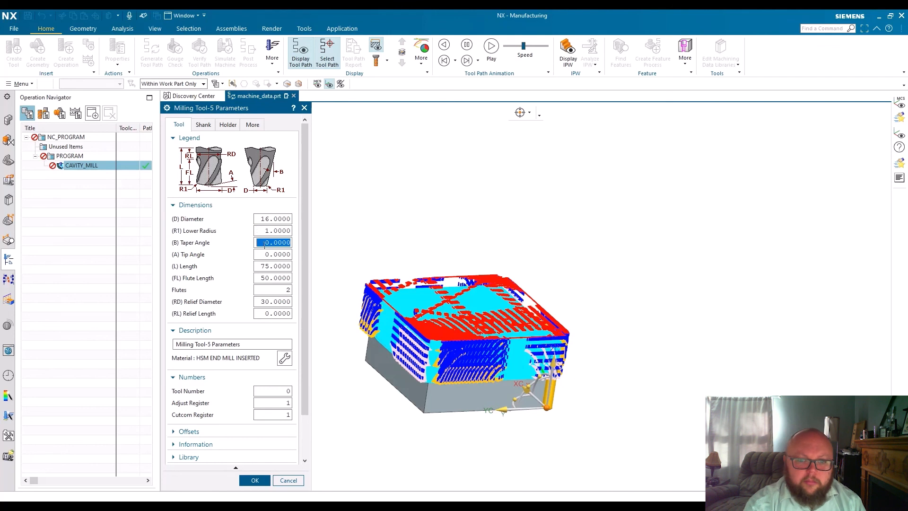
pyautogui.doubleClick(265, 278)
pyautogui.write('30')
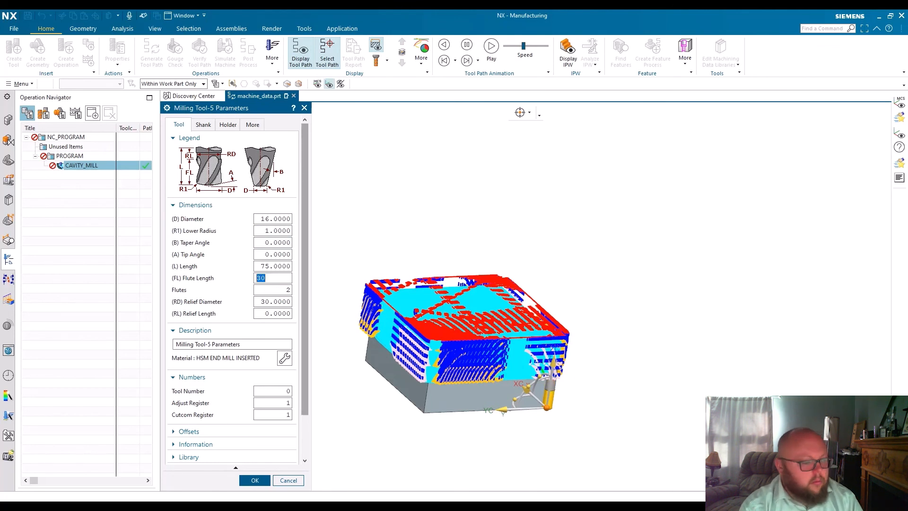
pyautogui.doubleClick(277, 289)
pyautogui.write('3')
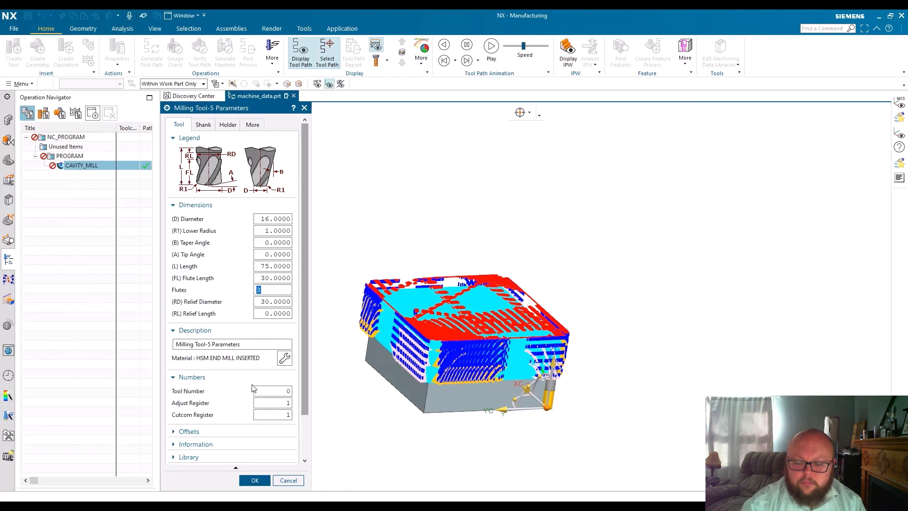
# Step: Assign the tool material Swoosh_demo_tool (TMC0_00052) to the tool and accept the tool
pyautogui.click(284, 358)
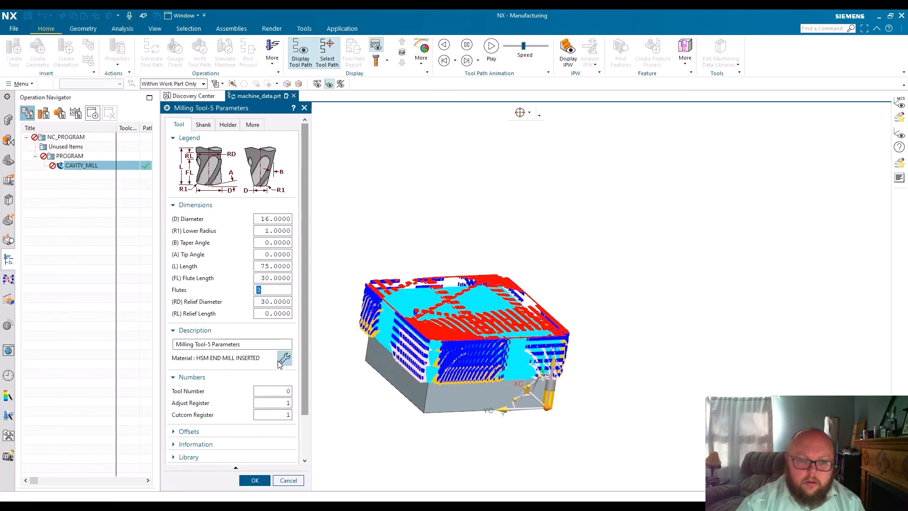
pyautogui.click(289, 268)
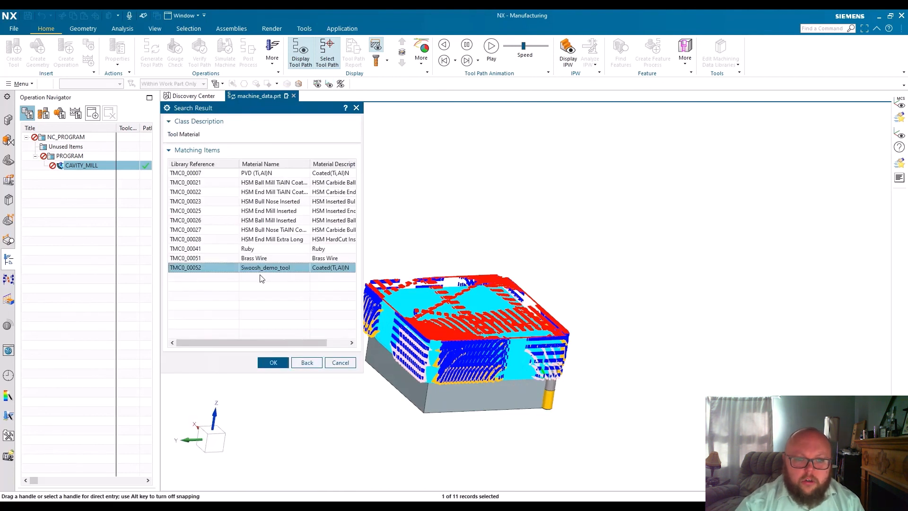
pyautogui.click(275, 363)
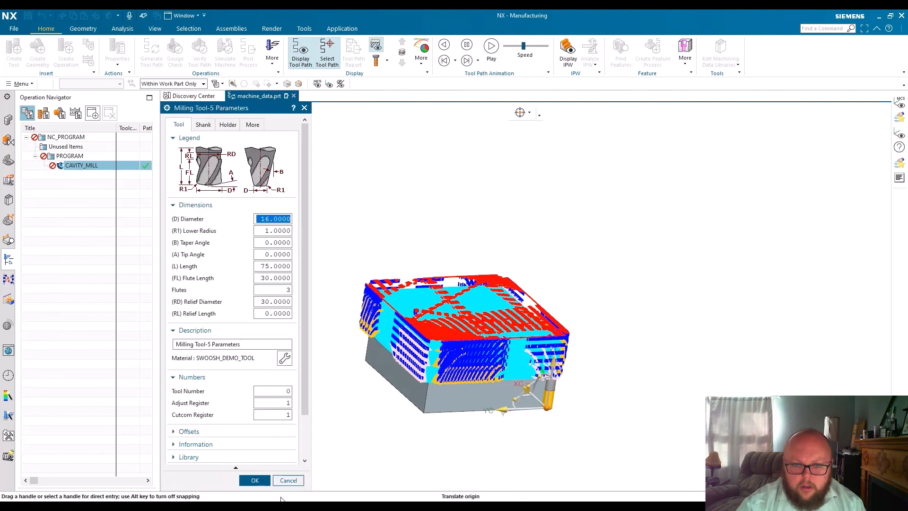
pyautogui.click(257, 480)
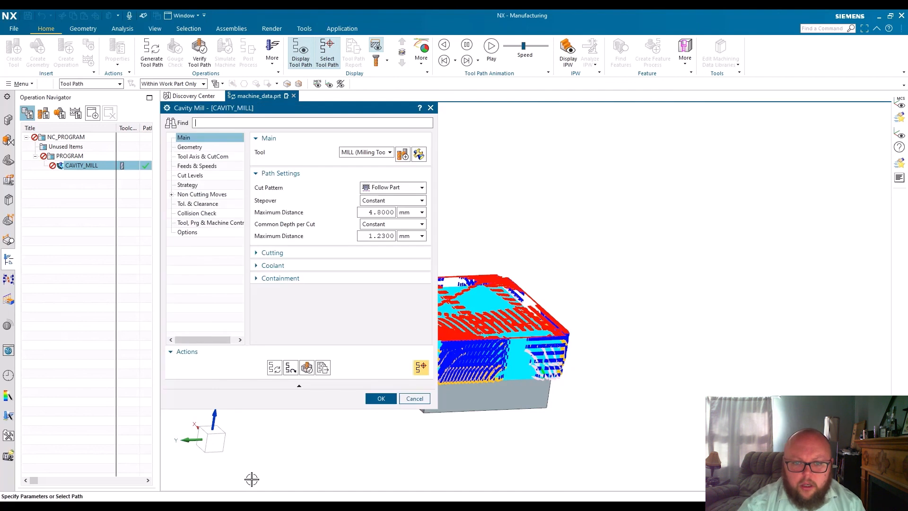
# Step: Set the cavity mill operation's feeds and speeds from the machining data library
pyautogui.click(290, 368)
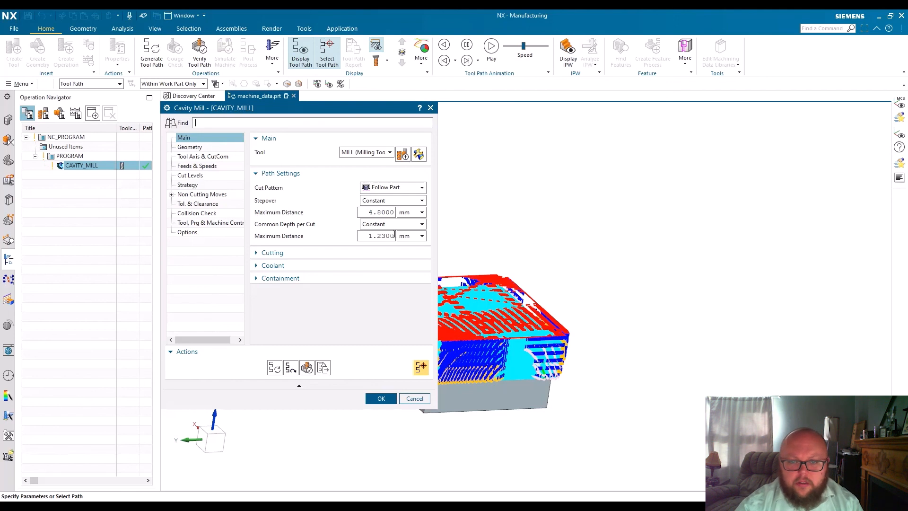
pyautogui.click(197, 166)
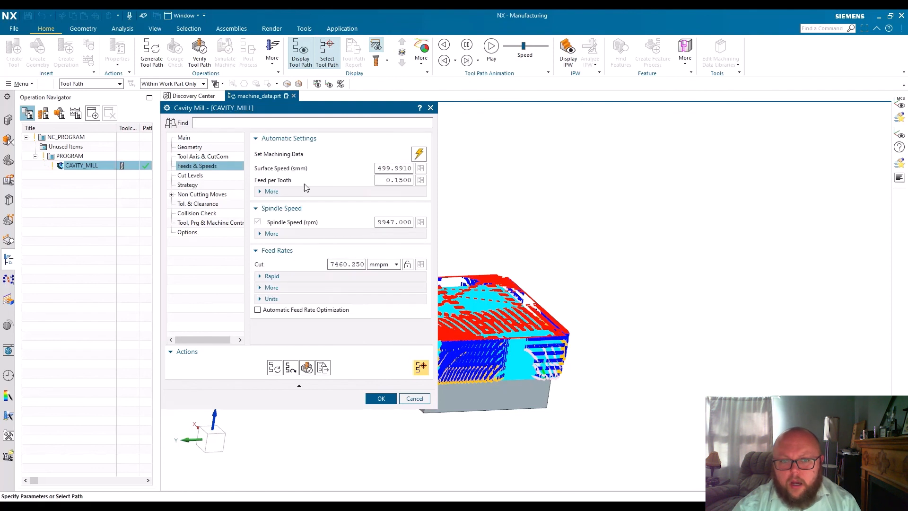
pyautogui.click(323, 192)
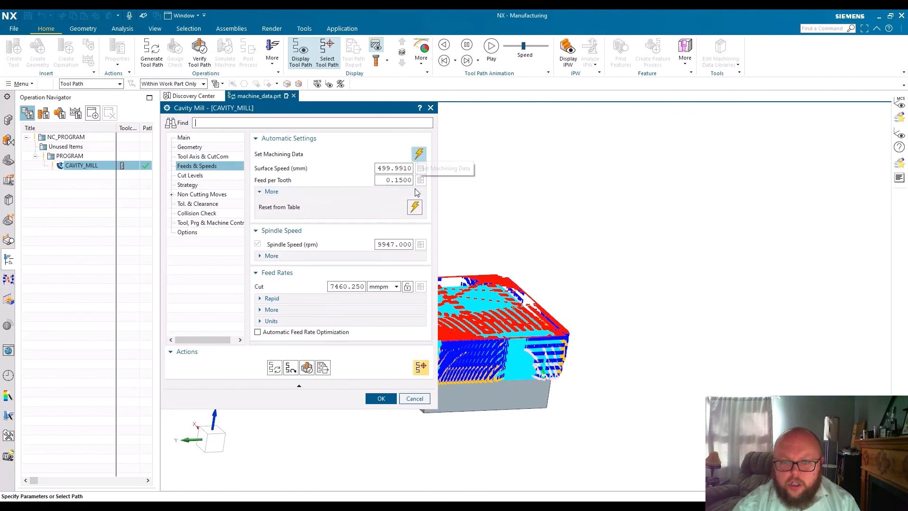
pyautogui.click(419, 153)
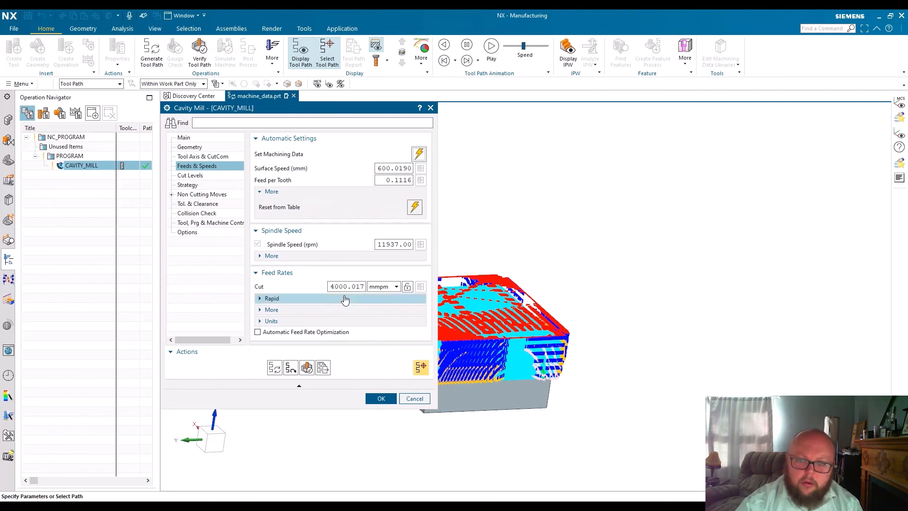
# Step: Check the operation's stepover and depth per cut, regenerate its tool path, inspect the cut levels and accept the operation
pyautogui.click(185, 137)
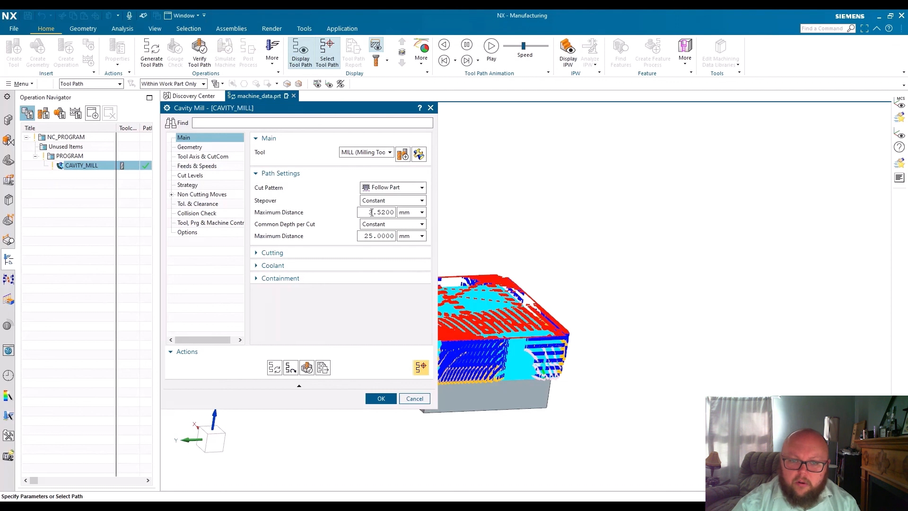
pyautogui.moveTo(370, 212); pyautogui.dragTo(398, 213)
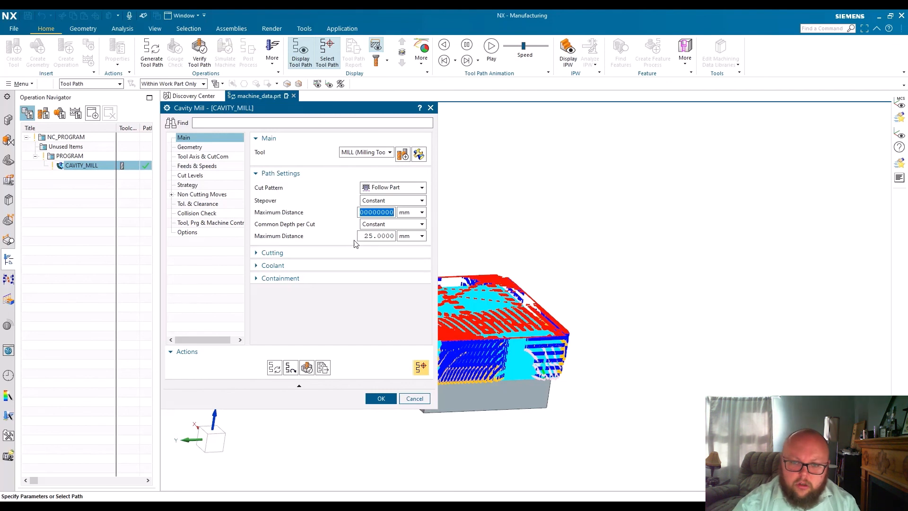
pyautogui.click(274, 367)
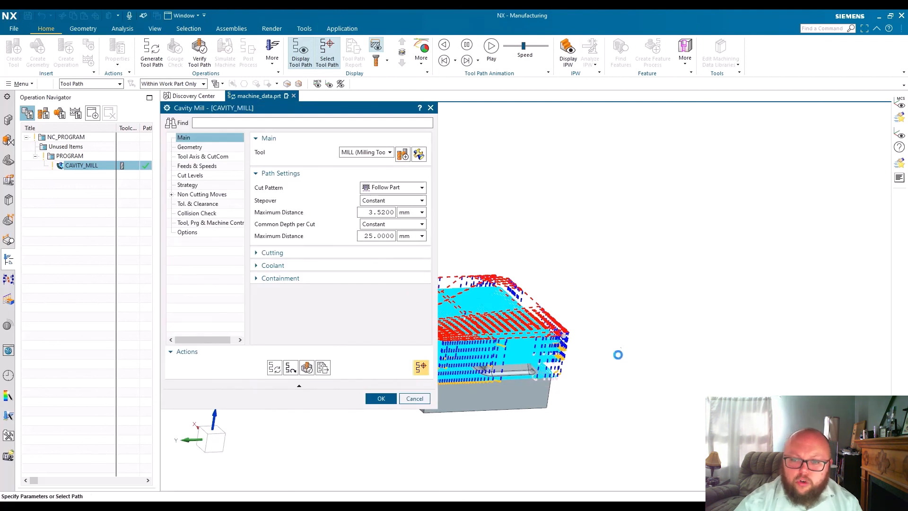
pyautogui.moveTo(618, 353); pyautogui.dragTo(599, 336, button='middle')
pyautogui.scroll(-3, 524, 326)
pyautogui.scroll(10, 489, 324)
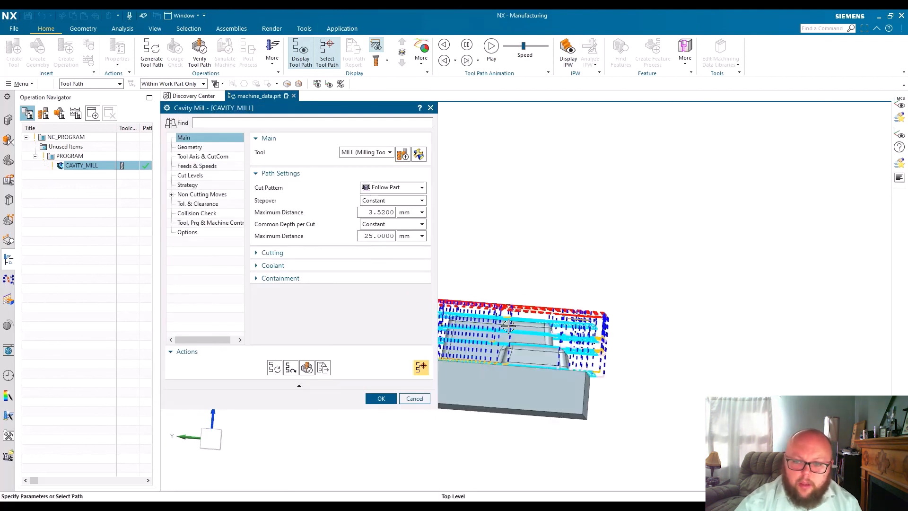
pyautogui.scroll(-5, 657, 360)
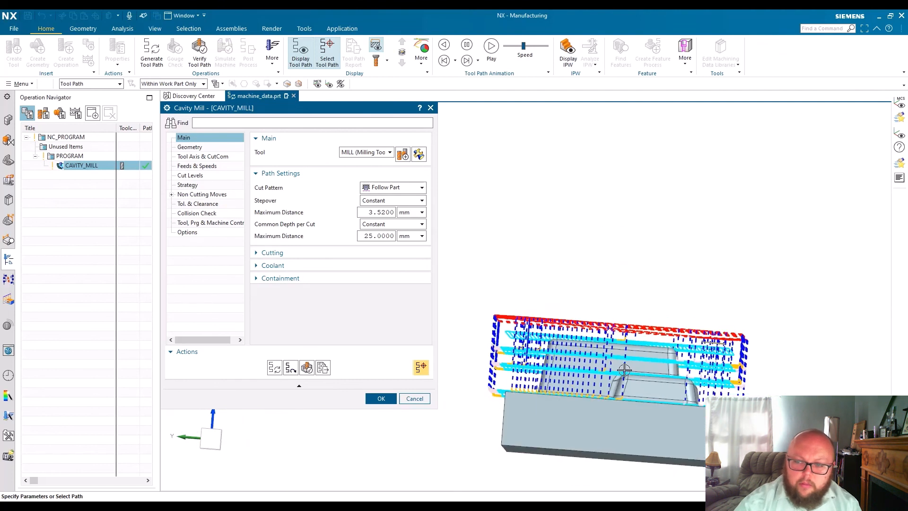
pyautogui.moveTo(624, 370); pyautogui.dragTo(624, 376, button='middle')
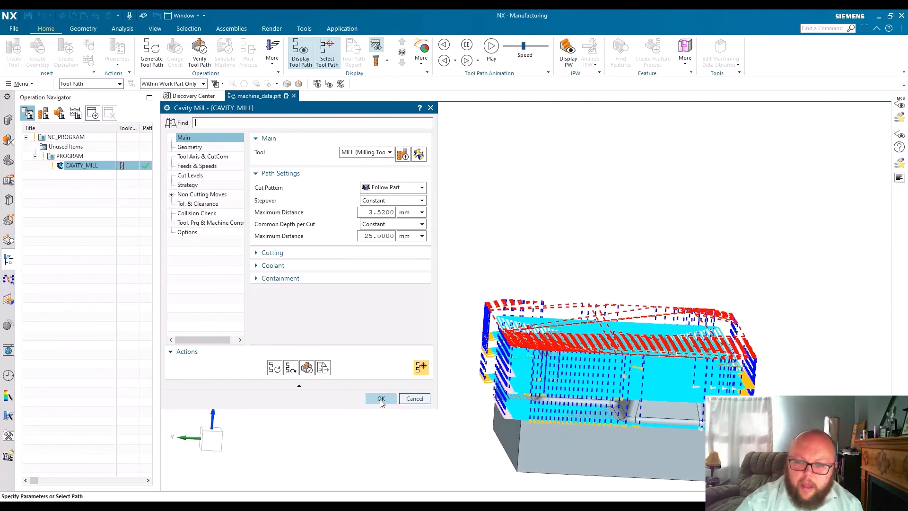
pyautogui.click(380, 399)
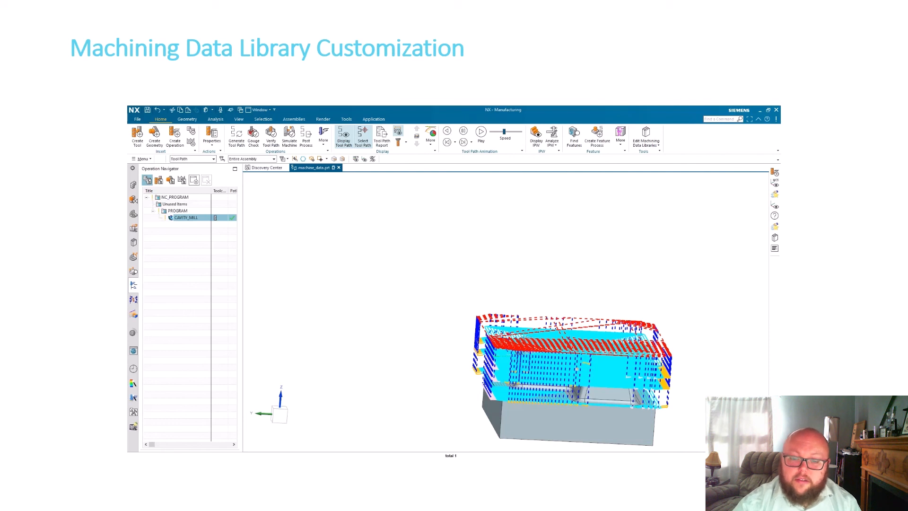
pyautogui.click(108, 450)
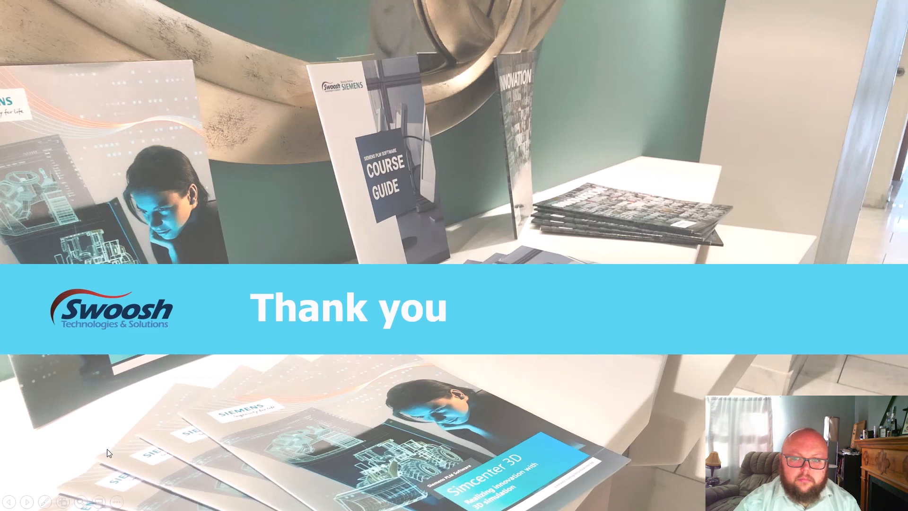